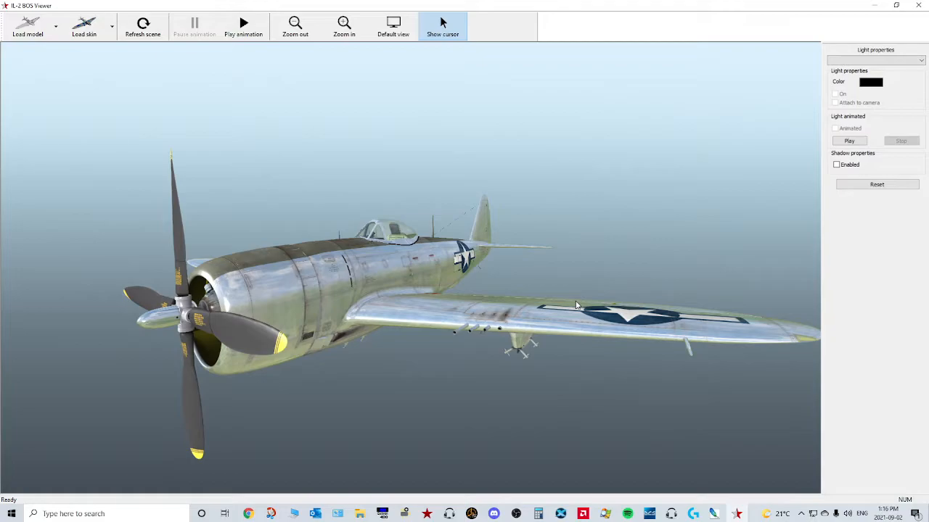
- Examine the metal finish on the aircraft's fuselage and star-marked wing from several angles and distances
left_click_drag(575, 304, 427, 283)
left_click_drag(488, 264, 469, 289)
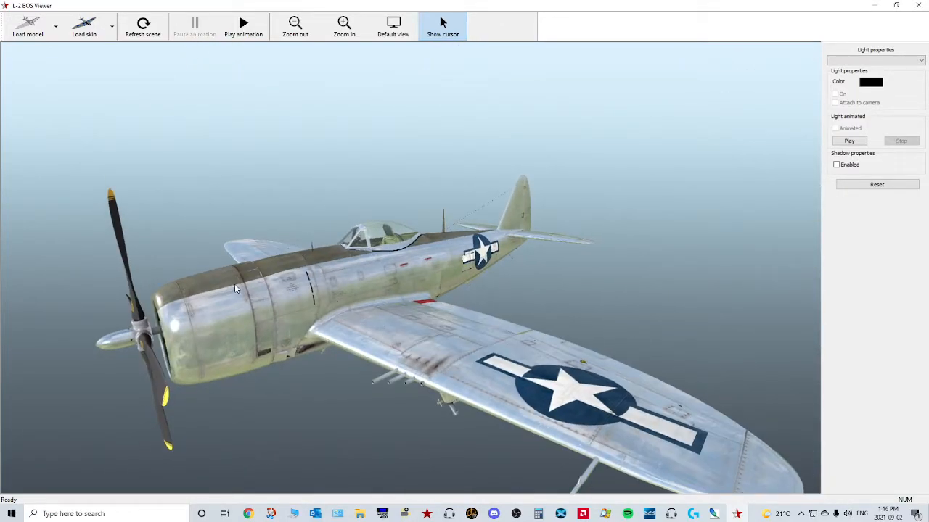
left_click_drag(377, 311, 399, 313)
scroll(392, 316, "up", 2)
scroll(391, 316, "up", 1)
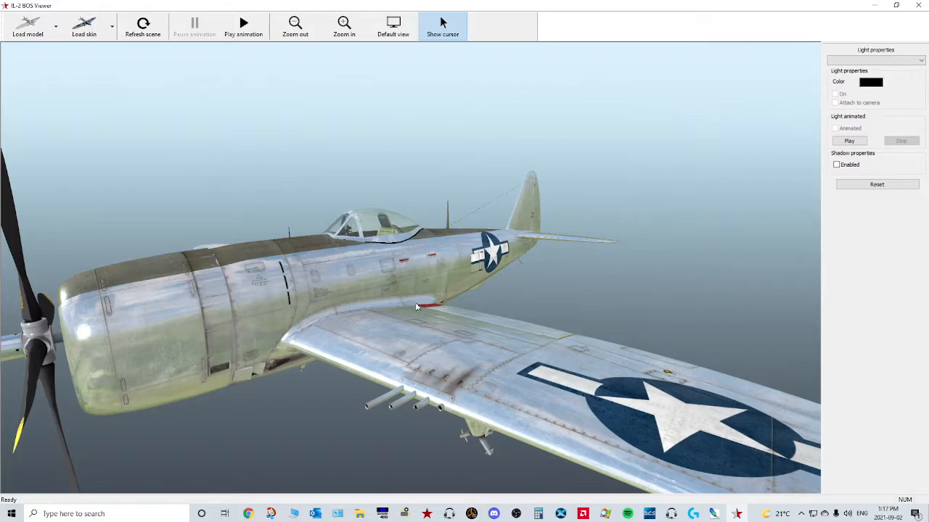
left_click_drag(447, 355, 412, 357)
scroll(412, 356, "down", 4)
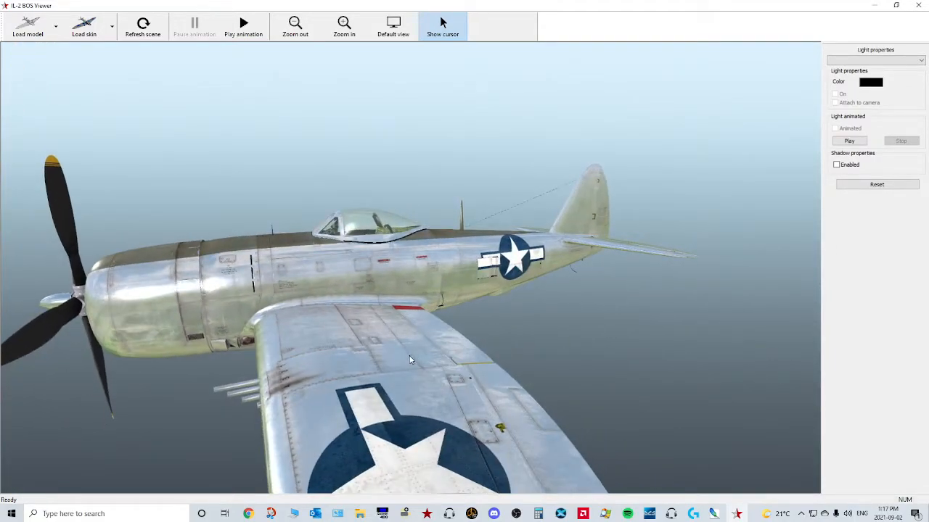
scroll(414, 356, "up", 4)
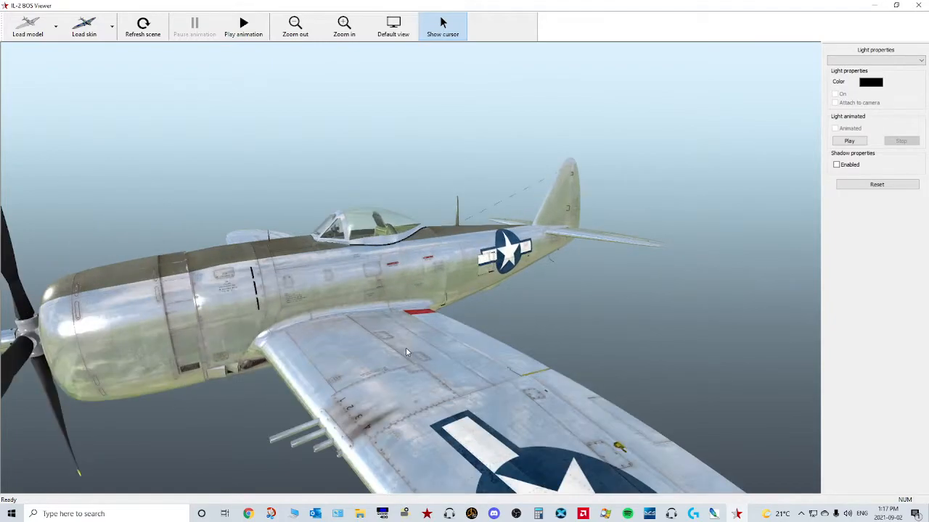
scroll(412, 334, "down", 3)
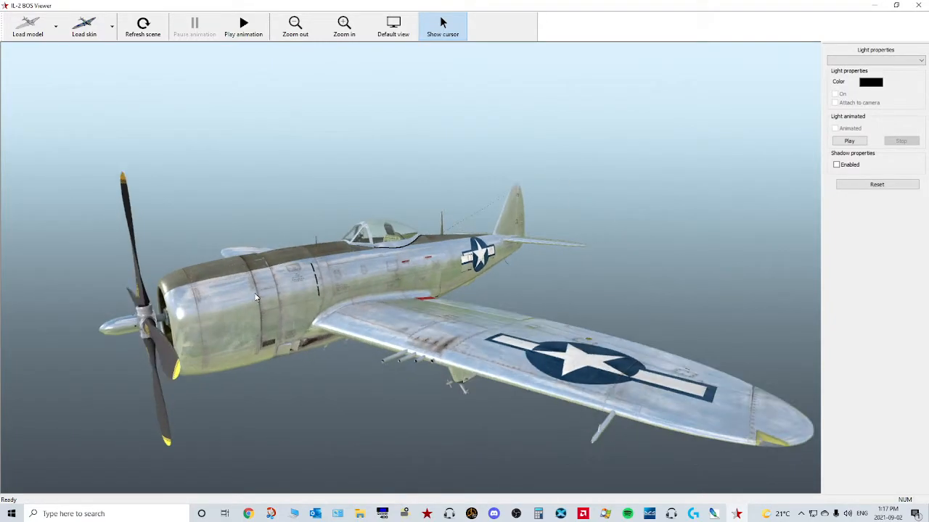
- Inspect how the light reflects off the engine cowling, fuselage side and wing surface at changing view angles
scroll(263, 306, "up", 1)
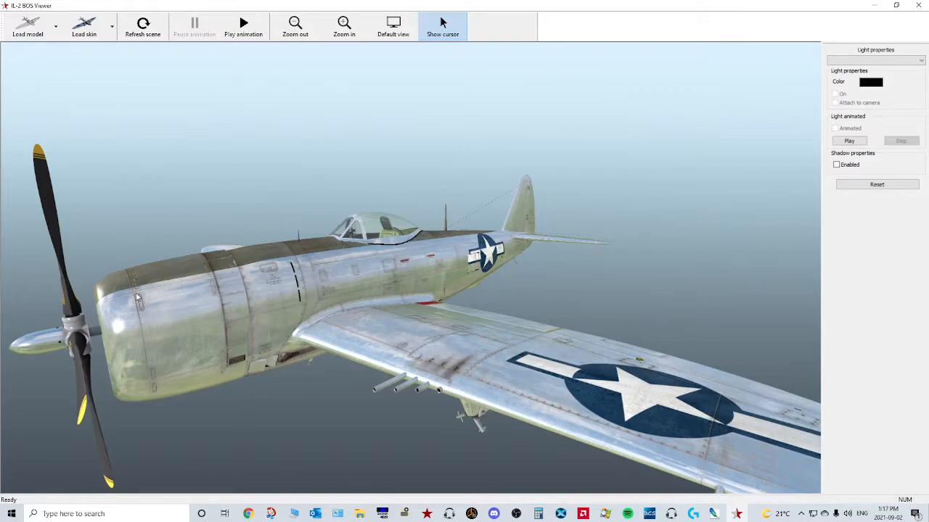
left_click_drag(225, 298, 256, 294)
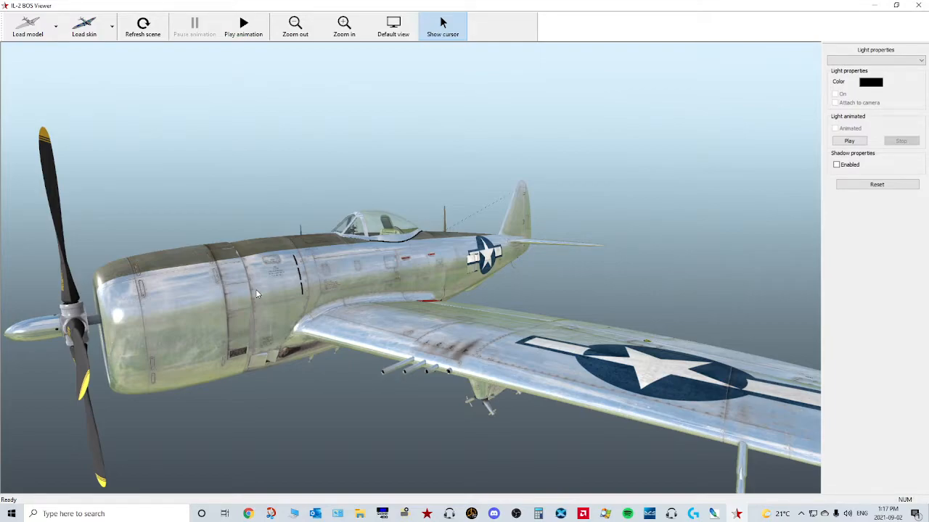
left_click_drag(332, 289, 324, 294)
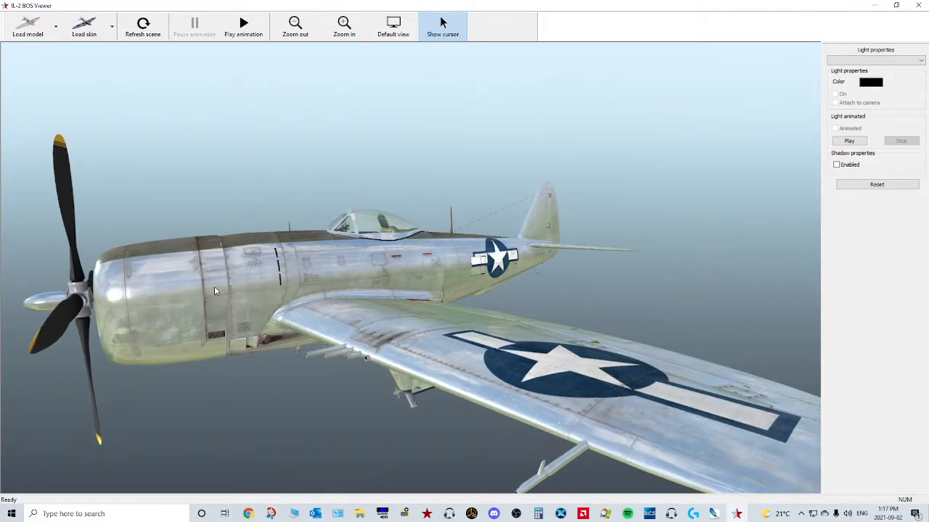
left_click_drag(233, 298, 259, 339)
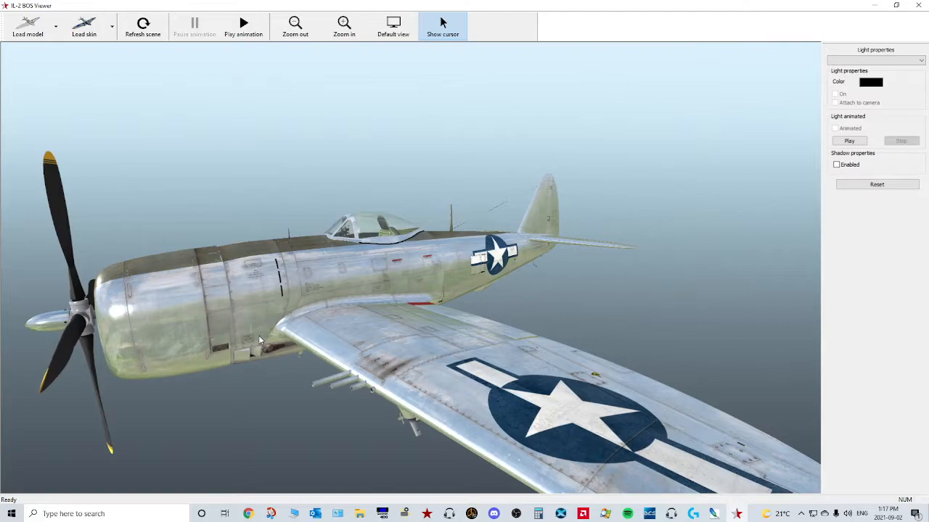
scroll(256, 318, "up", 2)
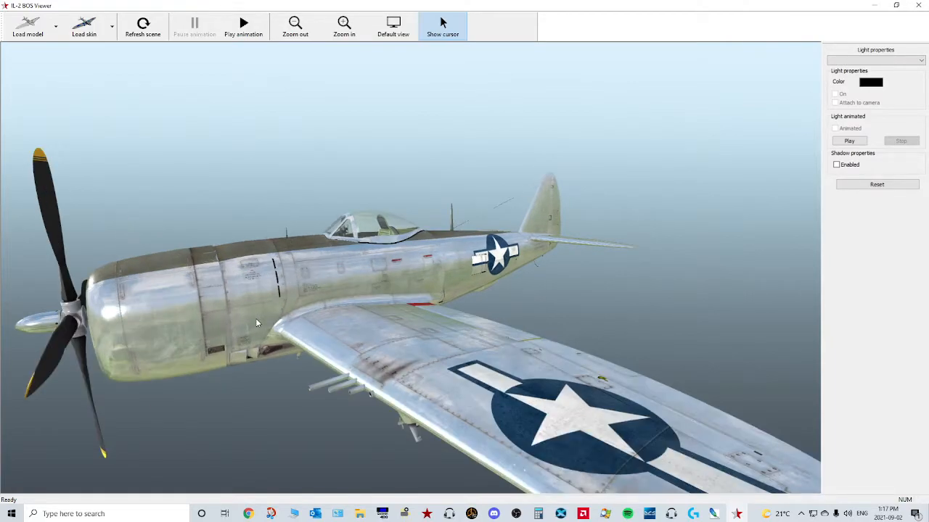
scroll(255, 320, "down", 1)
scroll(259, 321, "up", 1)
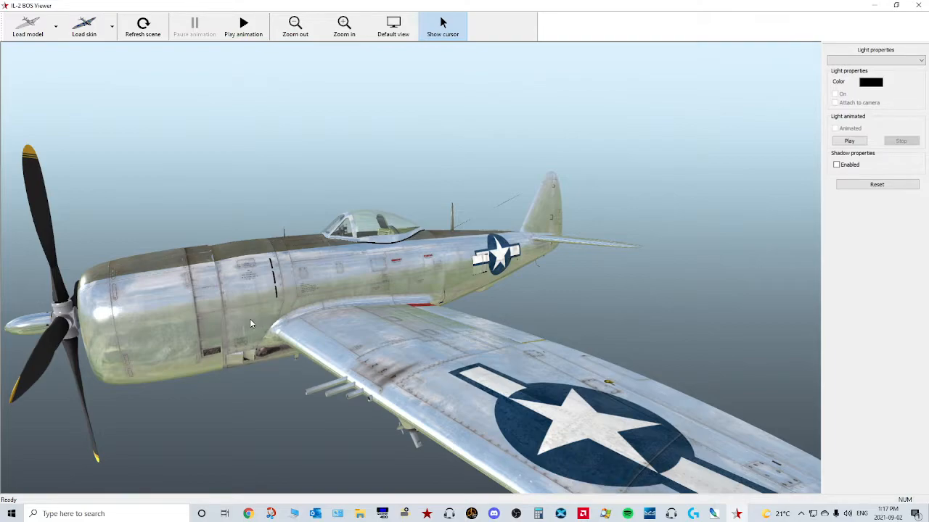
left_click_drag(249, 320, 296, 298)
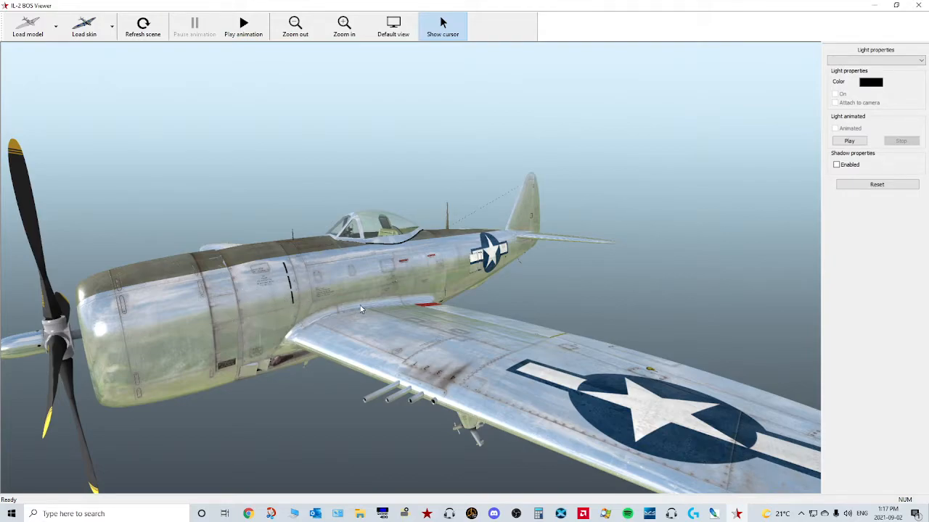
mouse_move(309, 319)
left_mouse_down()
mouse_move(316, 311)
mouse_move(305, 314)
mouse_move(337, 319)
mouse_move(299, 312)
left_mouse_up()
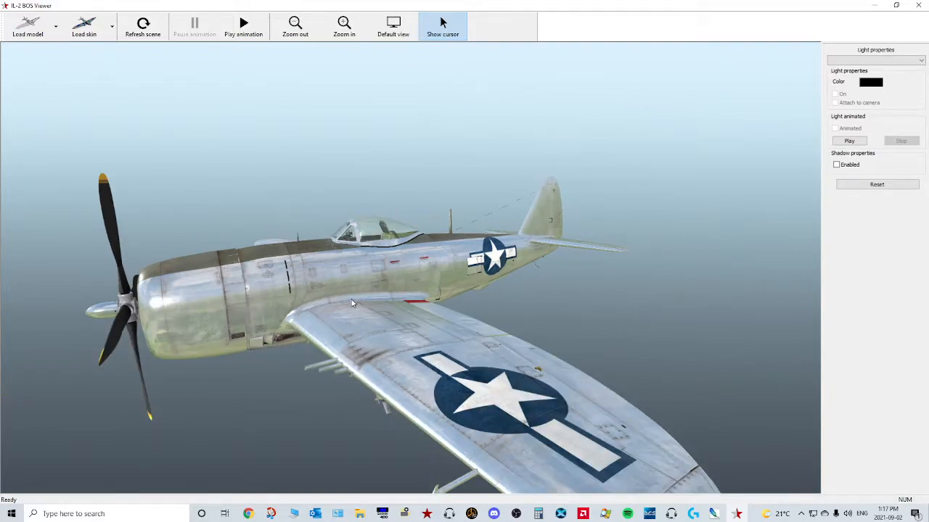
left_click_drag(313, 296, 330, 274)
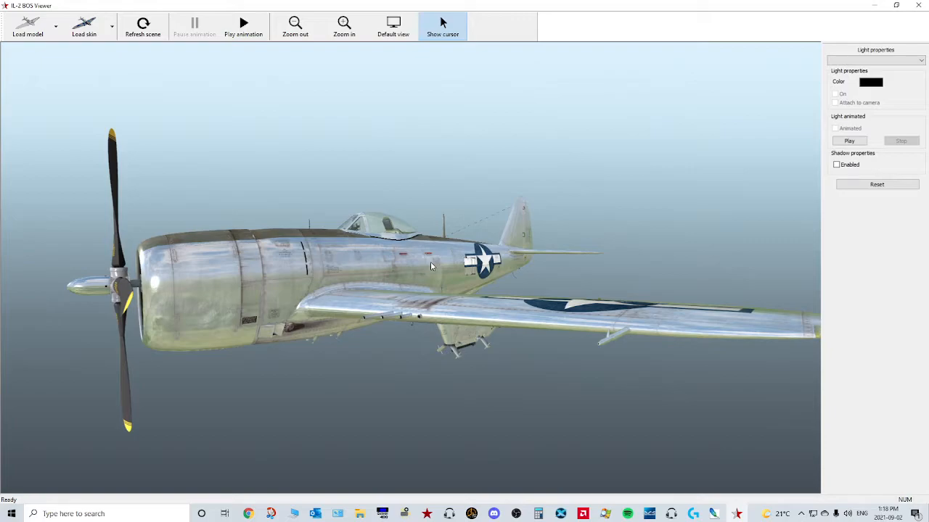
mouse_move(396, 294)
left_mouse_down()
mouse_move(412, 316)
mouse_move(401, 310)
left_mouse_up()
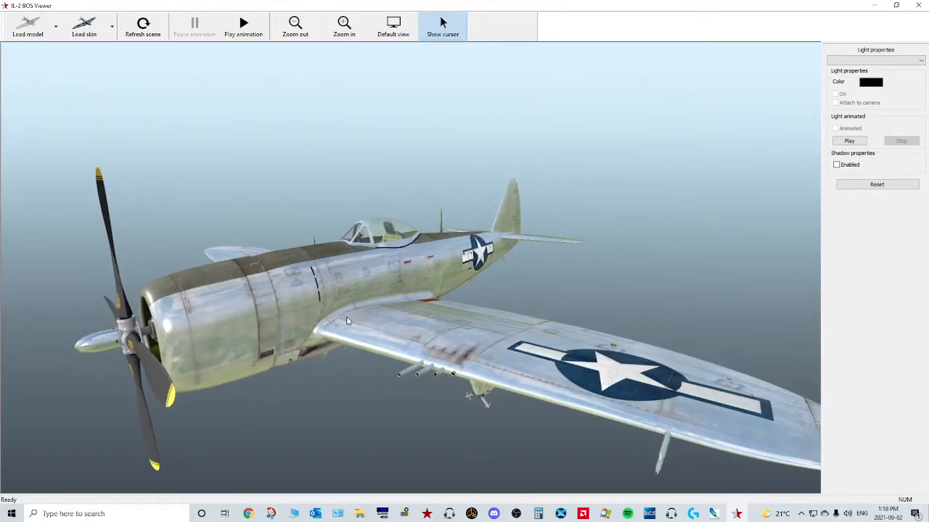
left_click_drag(355, 304, 379, 295)
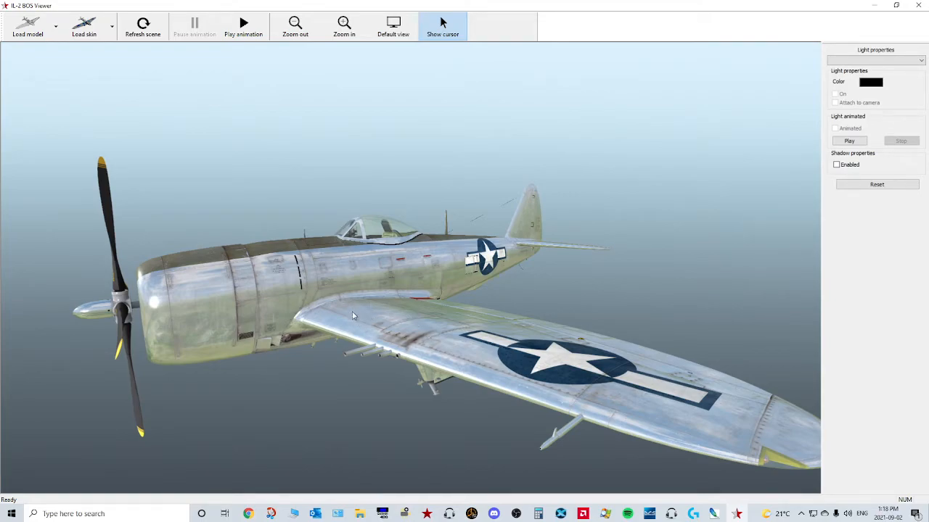
- View the whole aircraft from above the nose around to the tail to compare the painted and bare-metal areas
scroll(353, 316, "up", 2)
left_click_drag(237, 314, 264, 369)
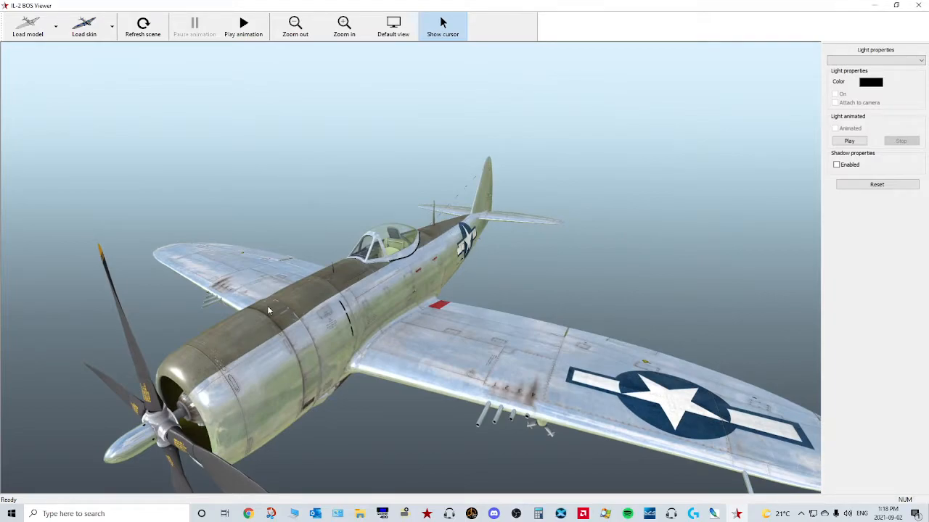
left_click_drag(200, 360, 389, 421)
left_click_drag(228, 390, 200, 393)
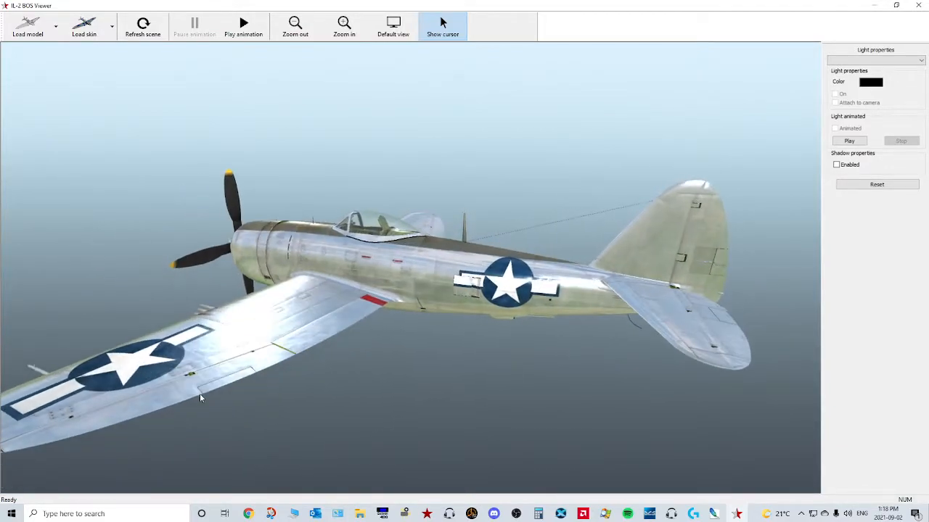
left_click_drag(516, 301, 406, 396)
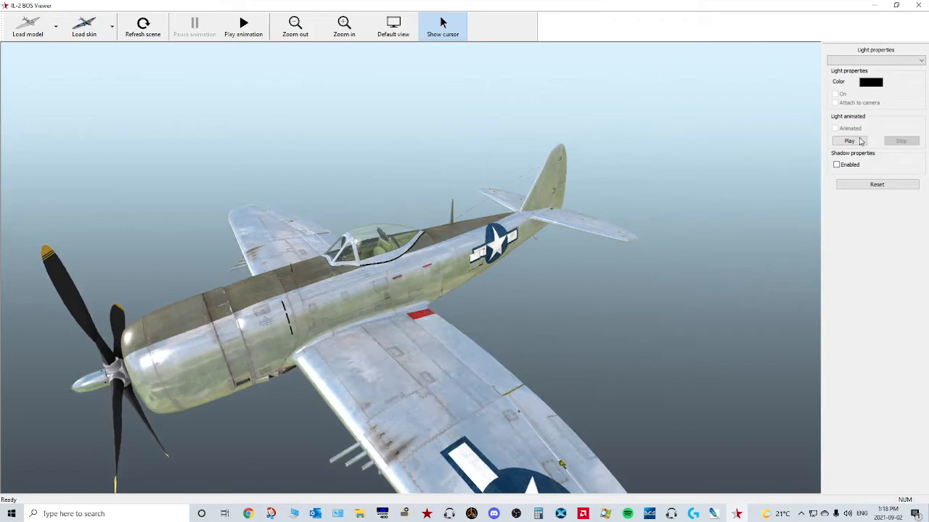
- Select Light 1 and start its light animation
left_click(875, 60)
left_click(845, 73)
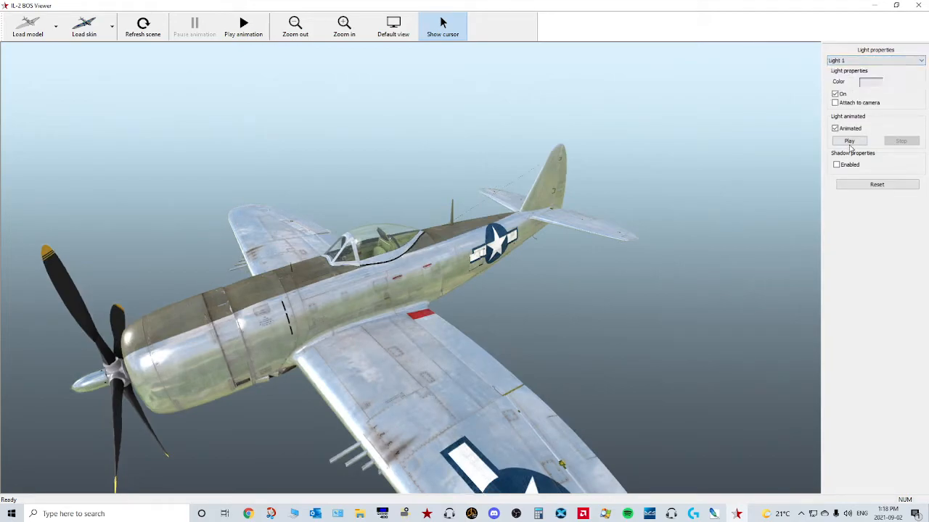
left_click(849, 141)
- Inspect the cowling, propeller blades and spinner up close under the moving light
left_click_drag(463, 356, 275, 375)
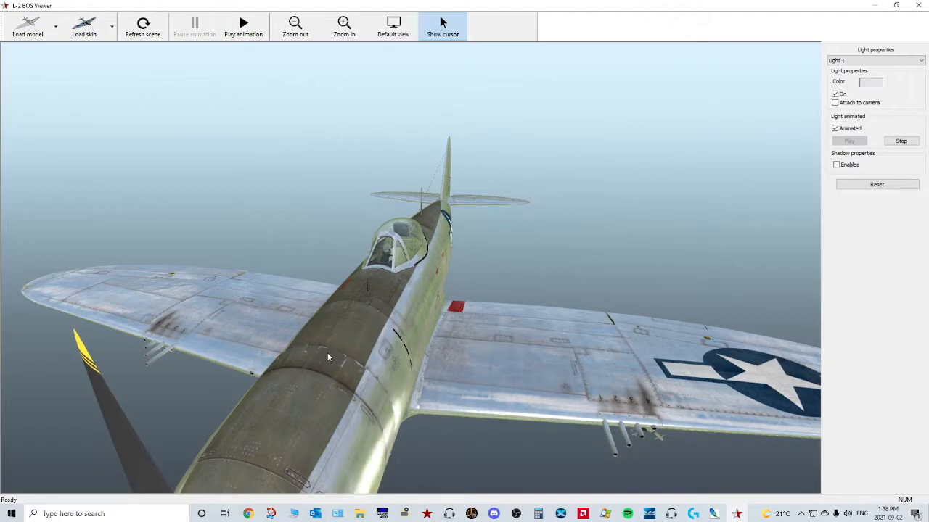
left_click_drag(308, 405, 344, 307)
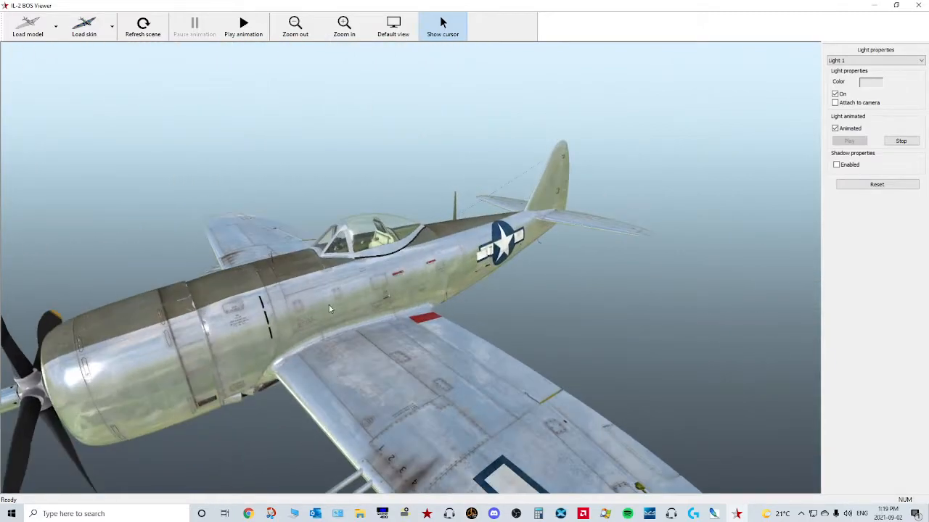
left_click_drag(230, 337, 198, 363)
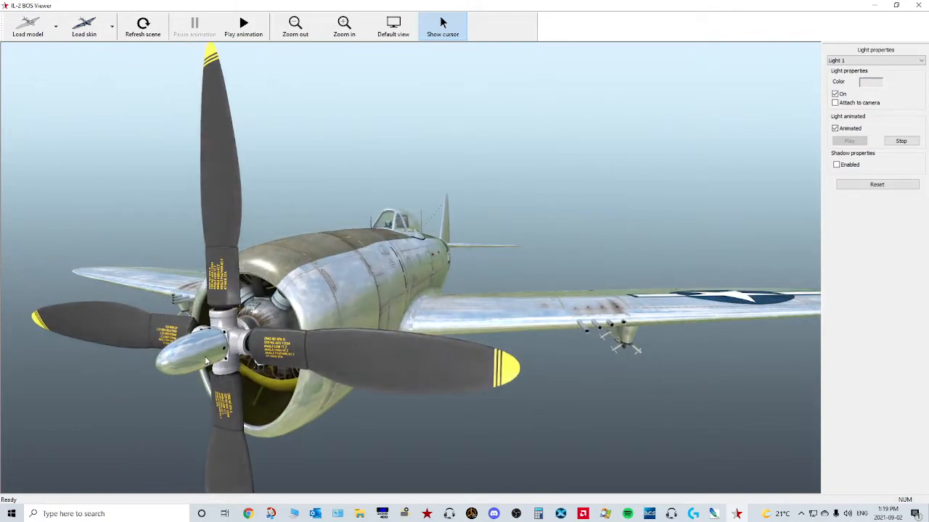
scroll(198, 363, "up", 2)
left_click_drag(61, 332, 122, 383)
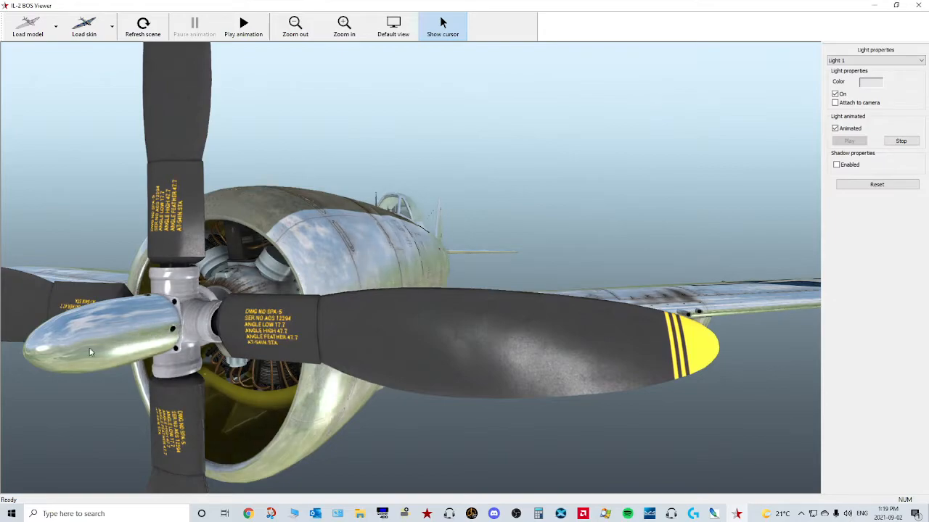
left_click_drag(211, 315, 443, 299)
scroll(363, 305, "down", 2)
scroll(335, 315, "up", 2)
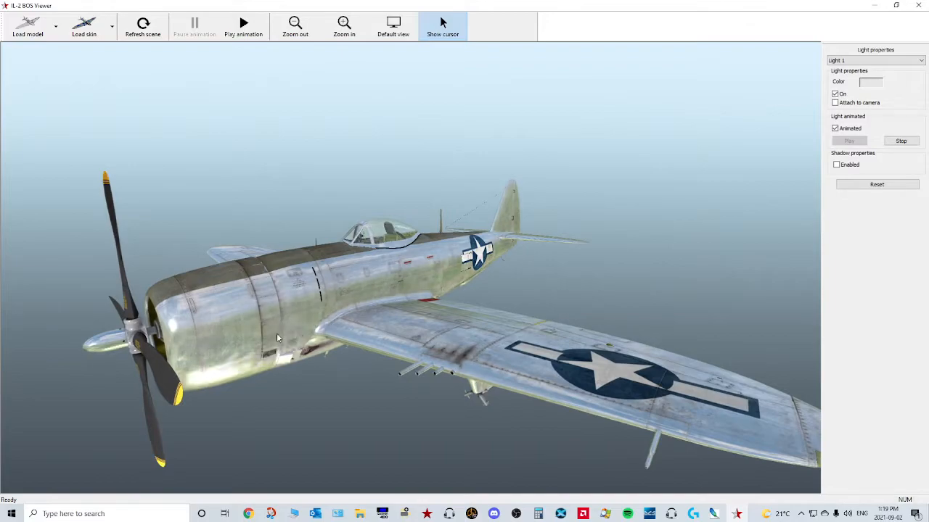
- Examine both sides of the aircraft and the star insignia on the rear fuselage under the moving light
left_click_drag(385, 322, 569, 304)
left_click_drag(442, 304, 517, 365)
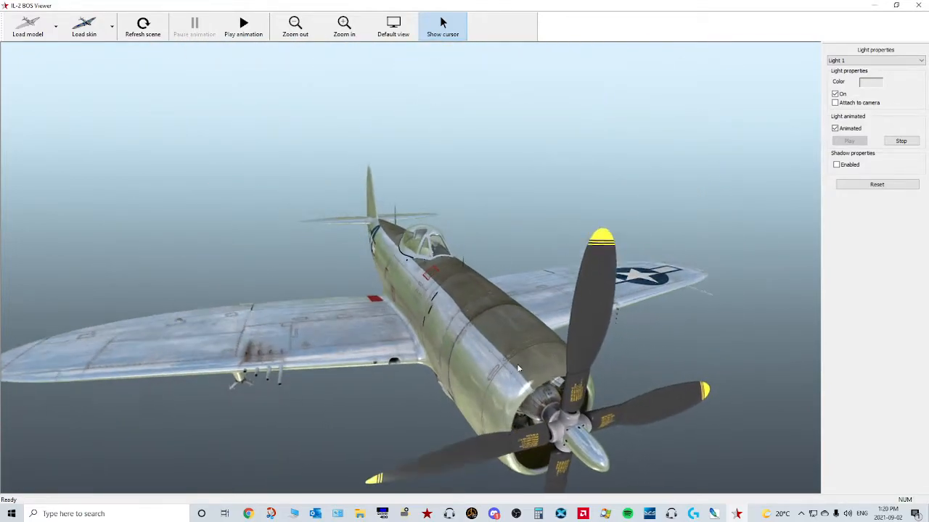
left_click_drag(581, 329, 328, 321)
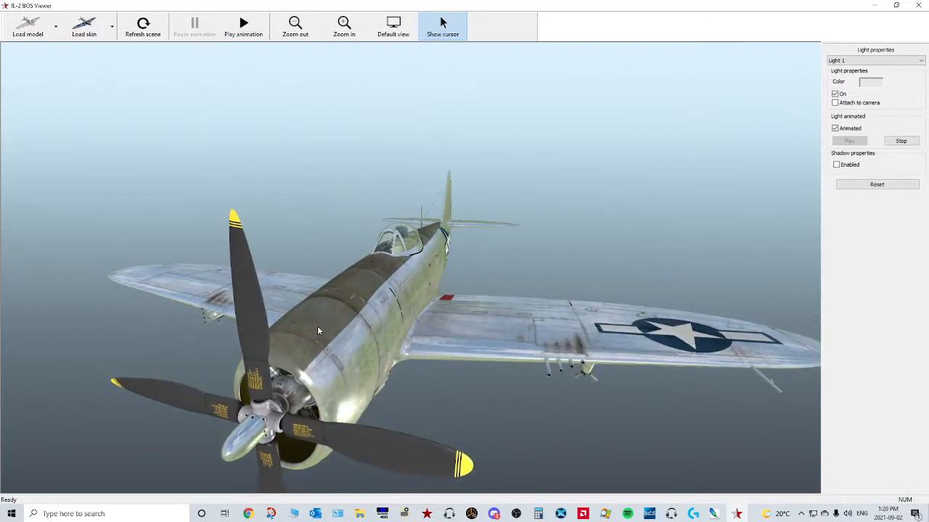
left_click_drag(695, 331, 548, 338)
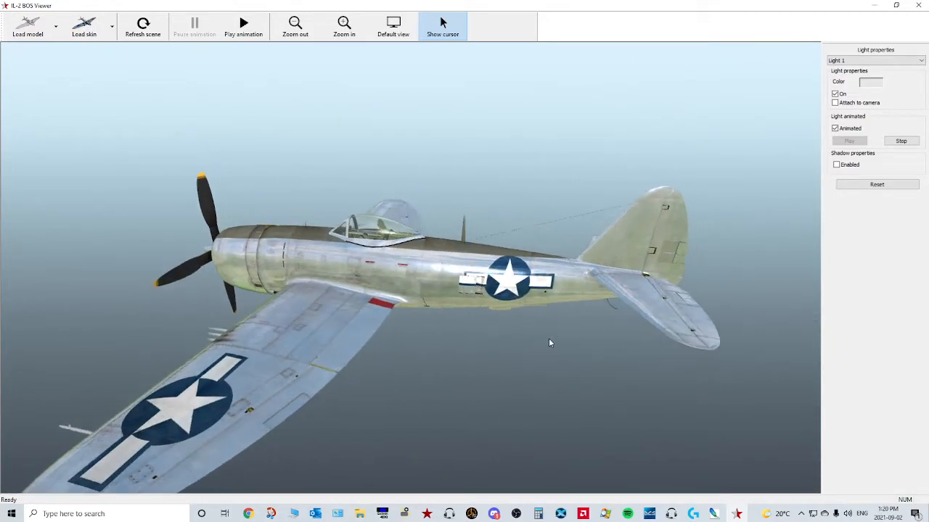
scroll(618, 305, "up", 5)
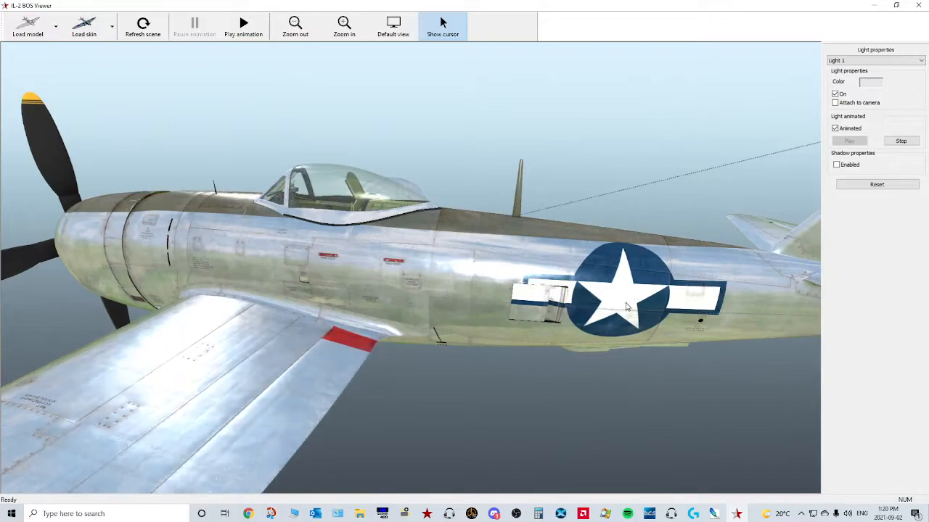
left_click_drag(619, 305, 380, 321)
scroll(403, 325, "down", 2)
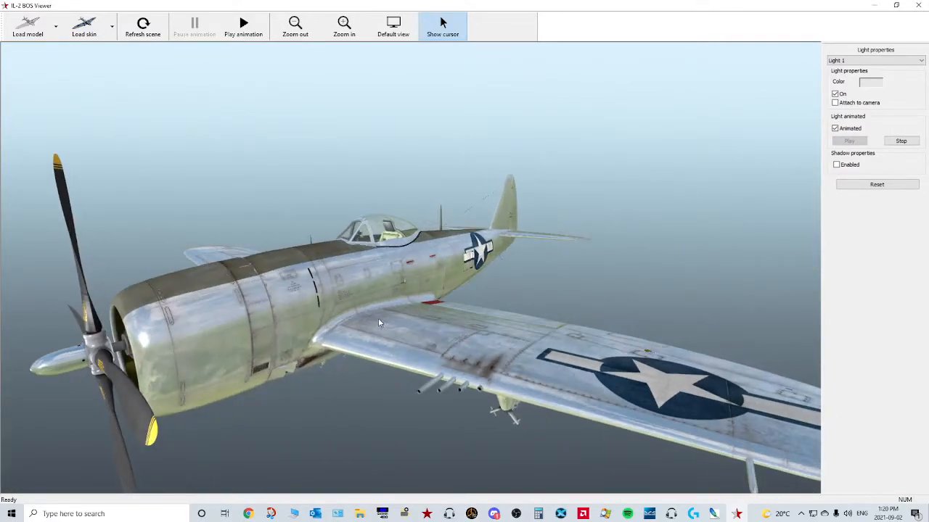
scroll(380, 322, "down", 3)
- Switch to Adobe Photoshop and open the recent file Test.psd
left_click(715, 513)
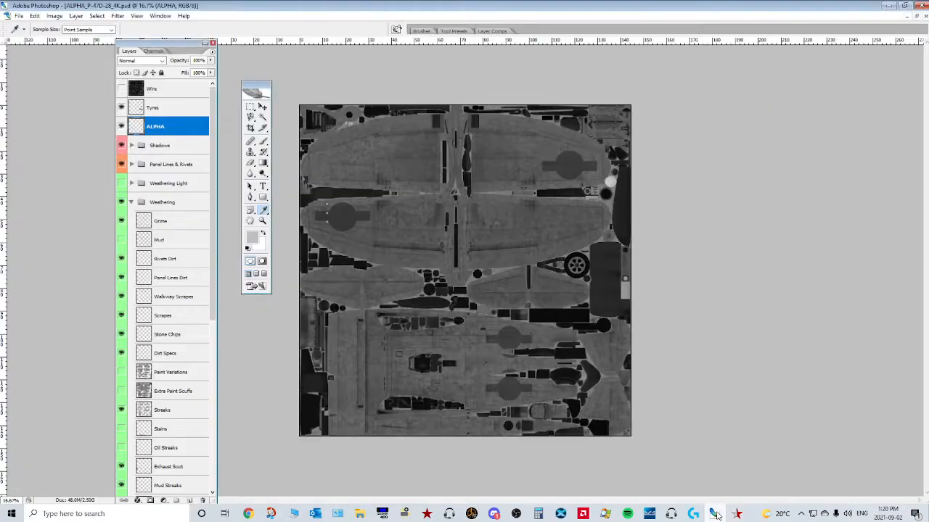
left_click(164, 17)
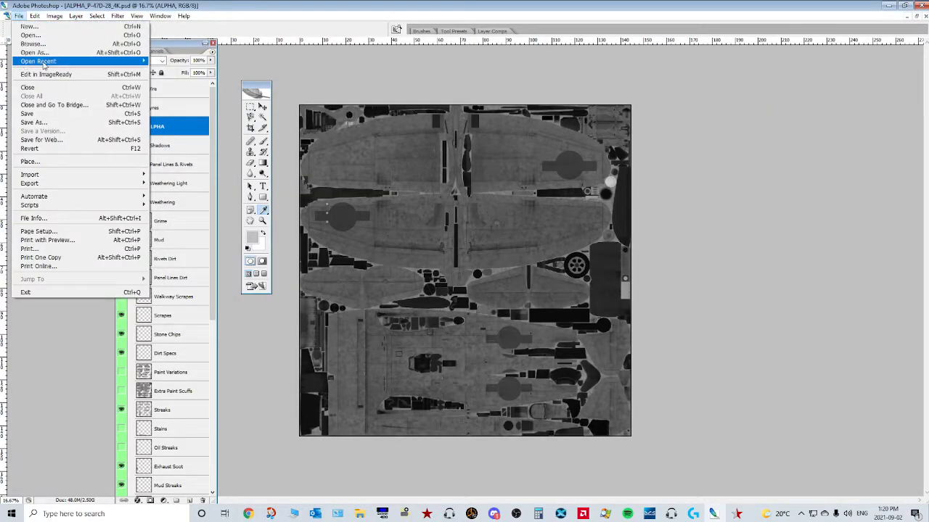
mouse_move(44, 62)
left_click(192, 71)
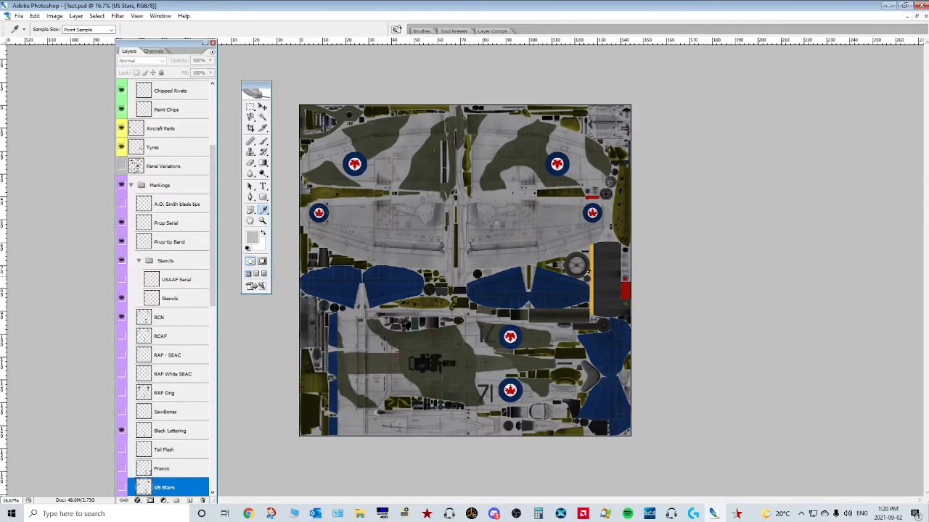
- Check the skin document's channels, including Alpha 1, and return to its layers
key("ctrl+plus")
key("ctrl+minus")
left_click(154, 51)
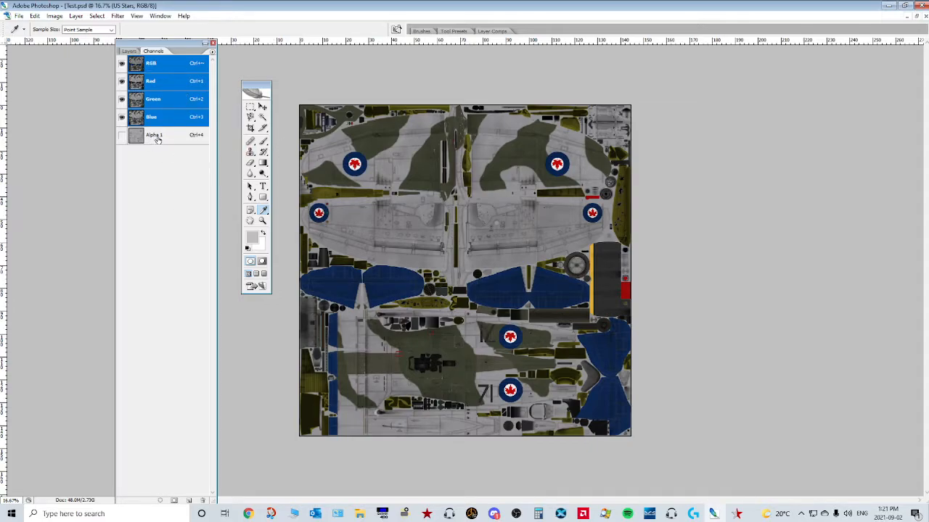
left_click(129, 52)
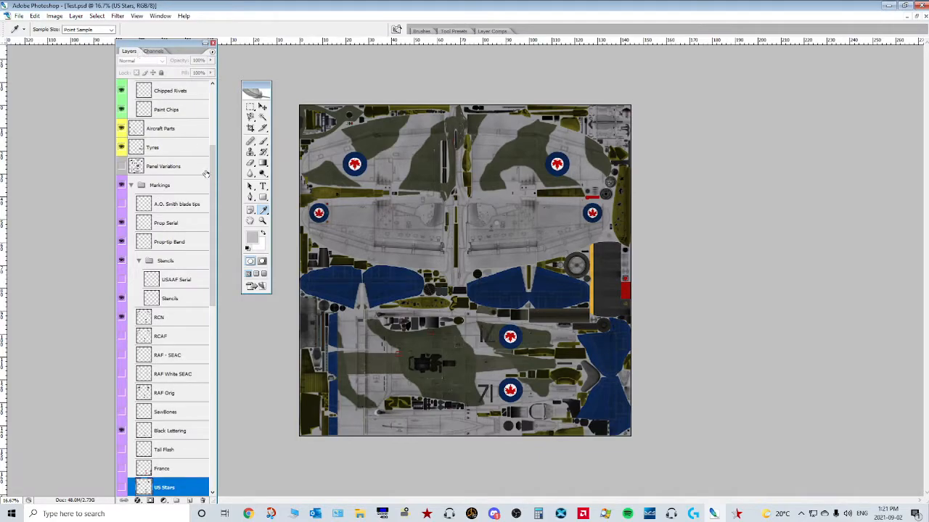
- Move the Layers palette and the toolbox higher up in the workspace, with the layer list at its beginning
scroll(206, 174, "up", 3)
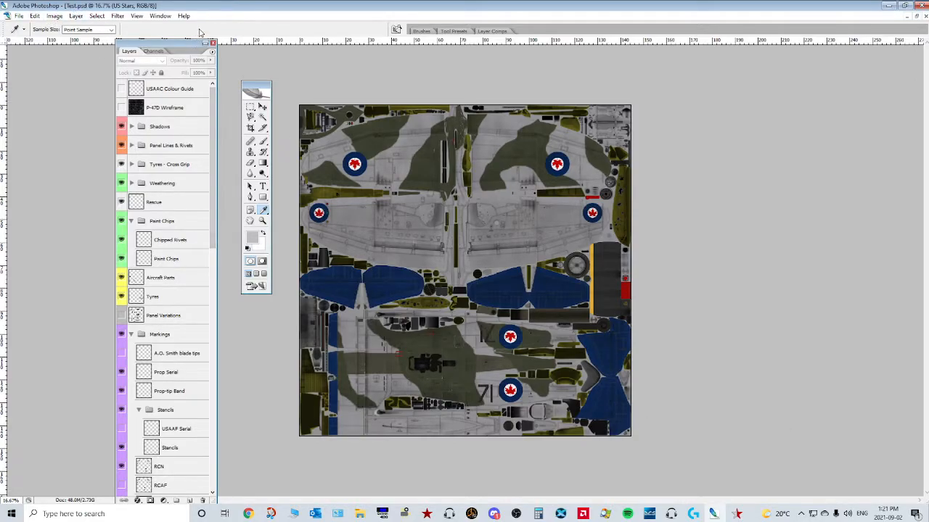
left_click_drag(190, 48, 205, 24)
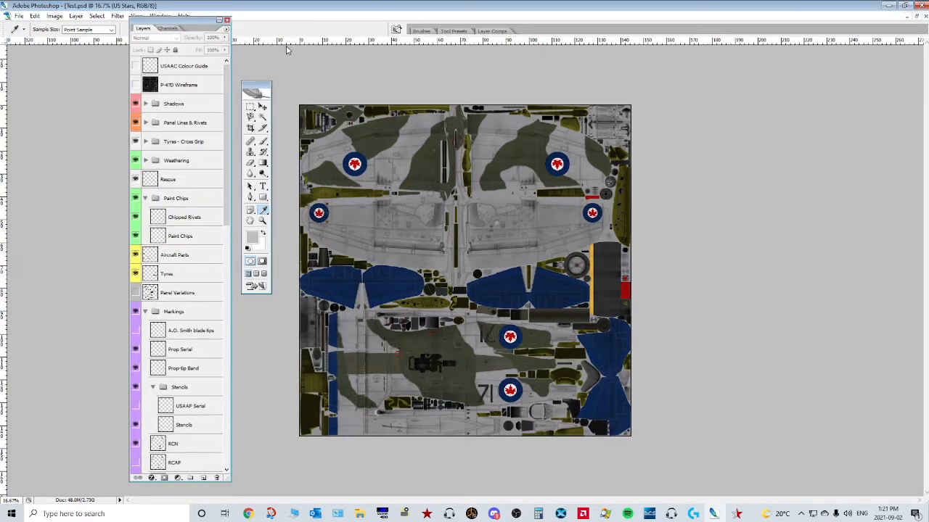
left_click_drag(256, 86, 265, 53)
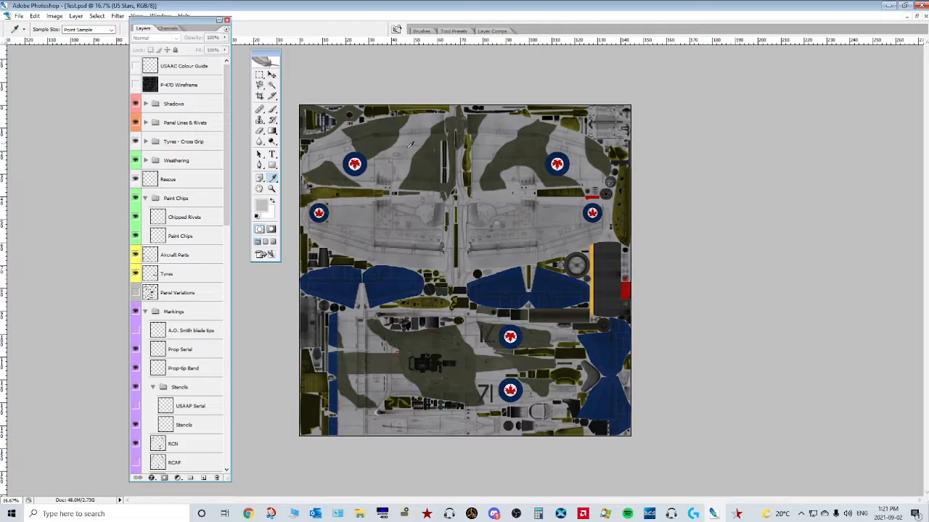
- Switch to the IL-2 BOS Viewer, reload the P-47D-28 model and load its camouflaged skin with maple-leaf roundels
left_click(737, 514)
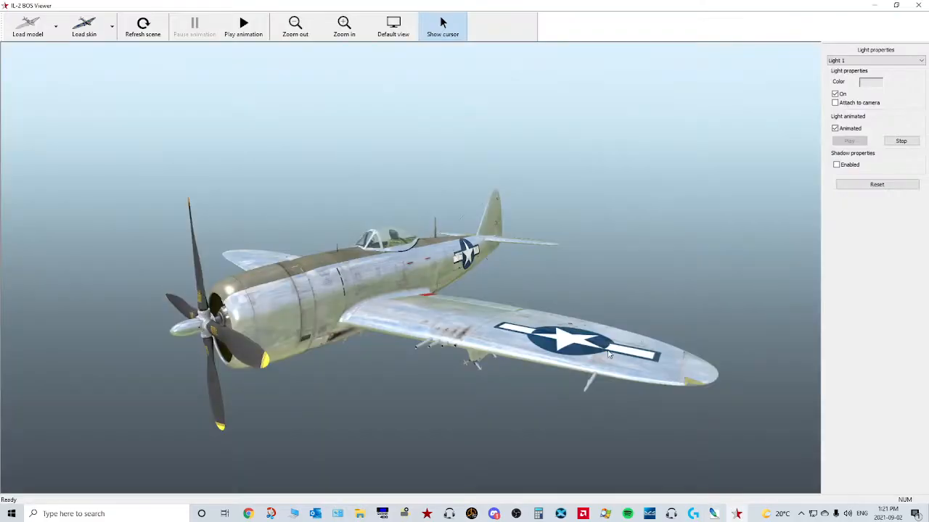
left_click(58, 29)
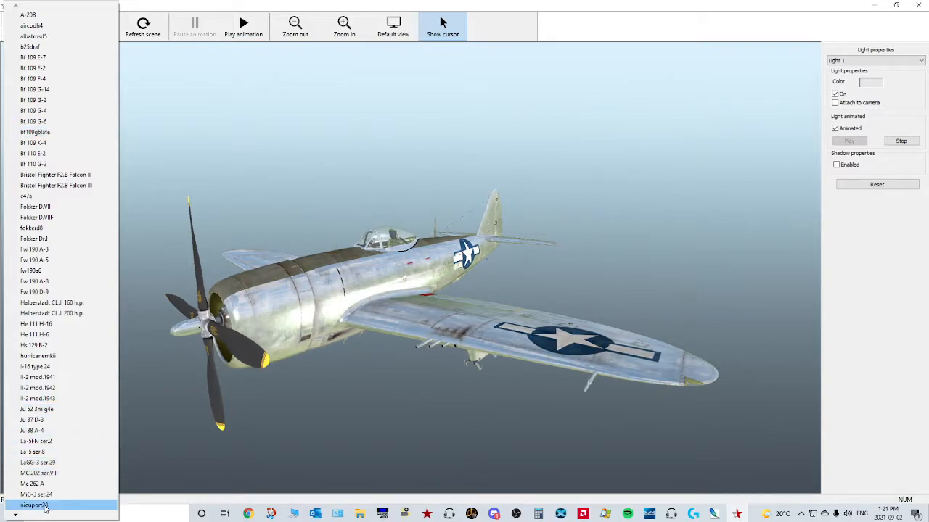
mouse_move(31, 517)
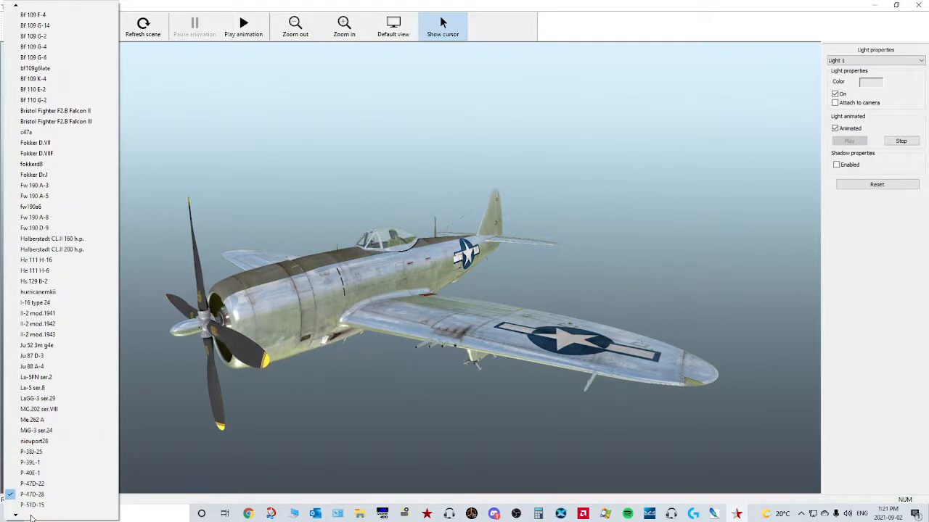
left_click(35, 497)
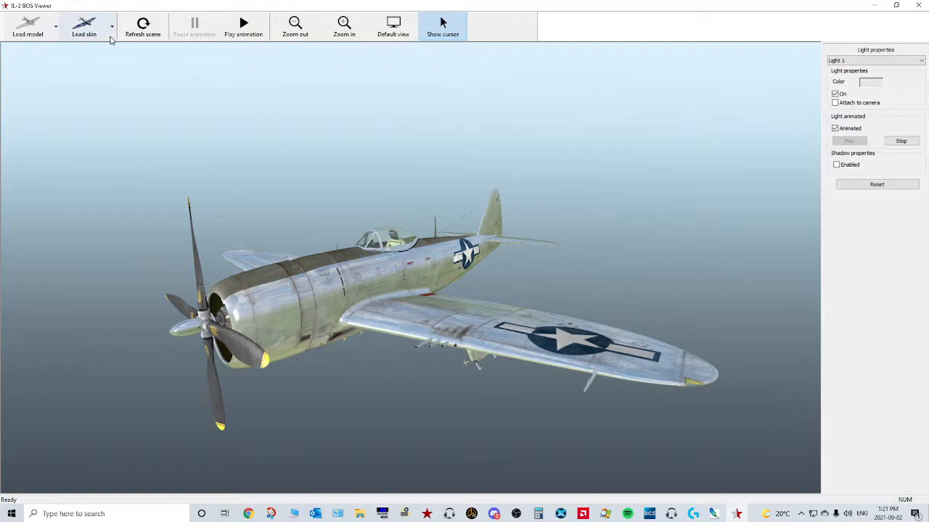
left_click(112, 26)
left_click(101, 454)
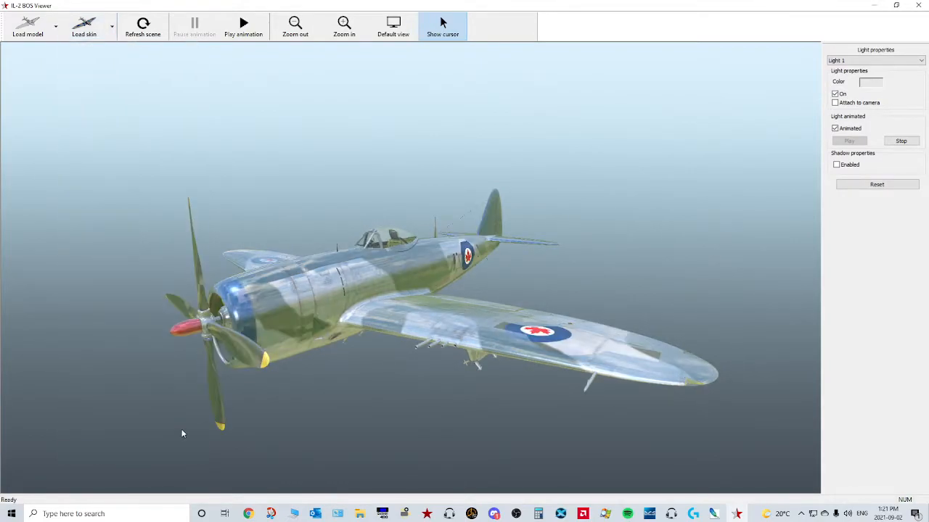
- Examine the wings, fuselage and tail of the camouflaged skin from behind and from the port side under the moving light
left_click_drag(405, 333, 555, 347)
left_click_drag(472, 318, 568, 349)
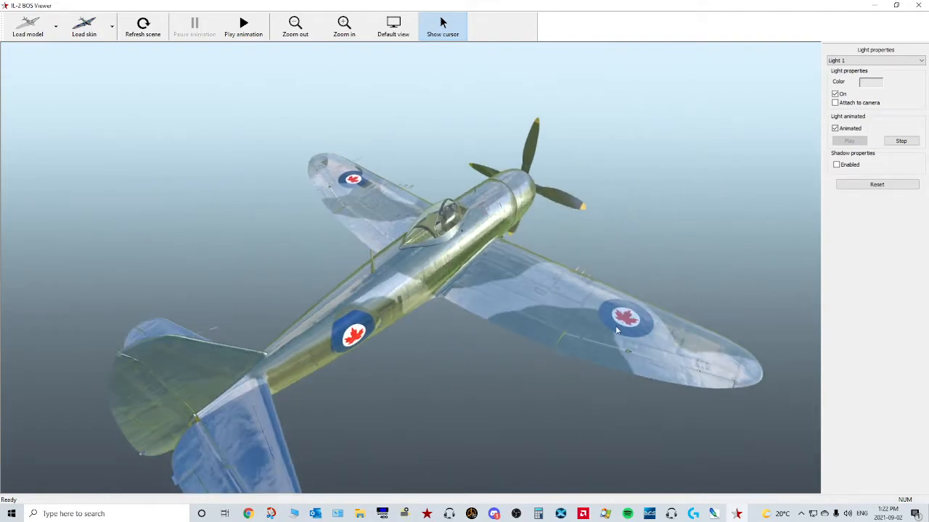
left_click_drag(617, 327, 632, 324)
left_click_drag(470, 288, 531, 332)
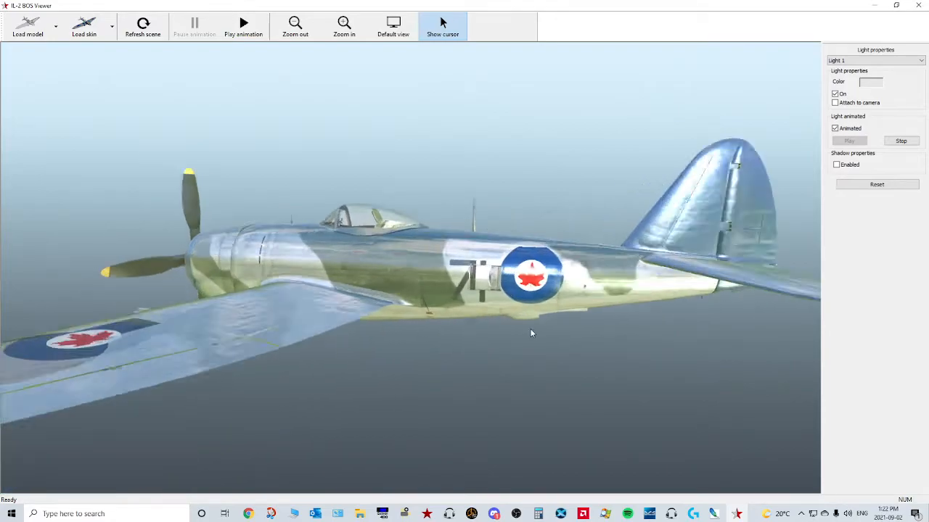
scroll(531, 332, "up", 2)
left_click_drag(657, 297, 508, 341)
left_click_drag(196, 304, 268, 393)
scroll(268, 398, "down", 3)
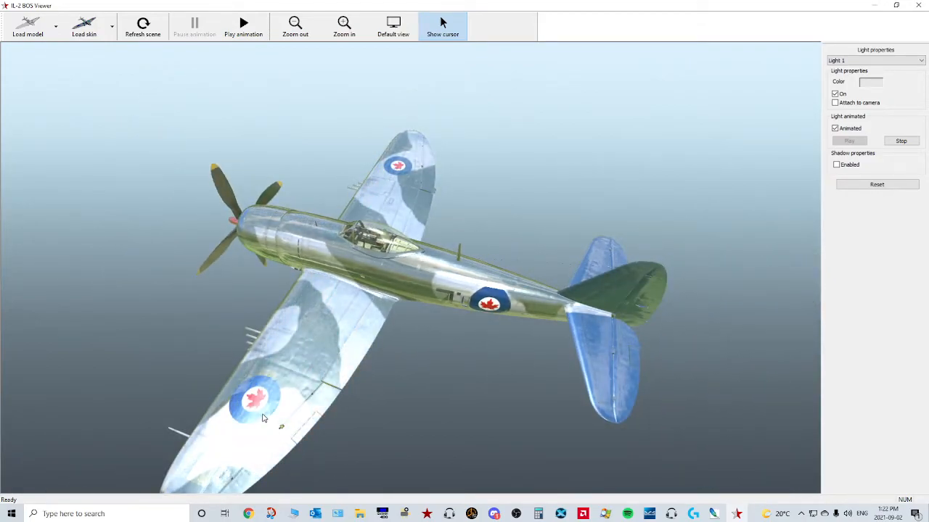
left_click_drag(367, 392, 306, 393)
scroll(307, 392, "down", 2)
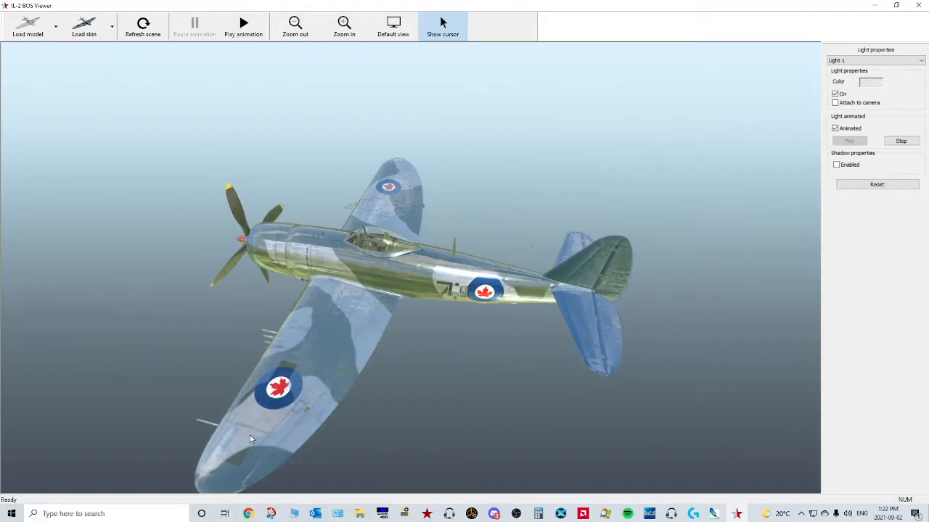
- Examine the starboard side, fuselage roundel and cowling of the aircraft at close and far distance
left_click_drag(291, 388, 600, 286)
scroll(407, 286, "down", 1)
scroll(399, 277, "up", 2)
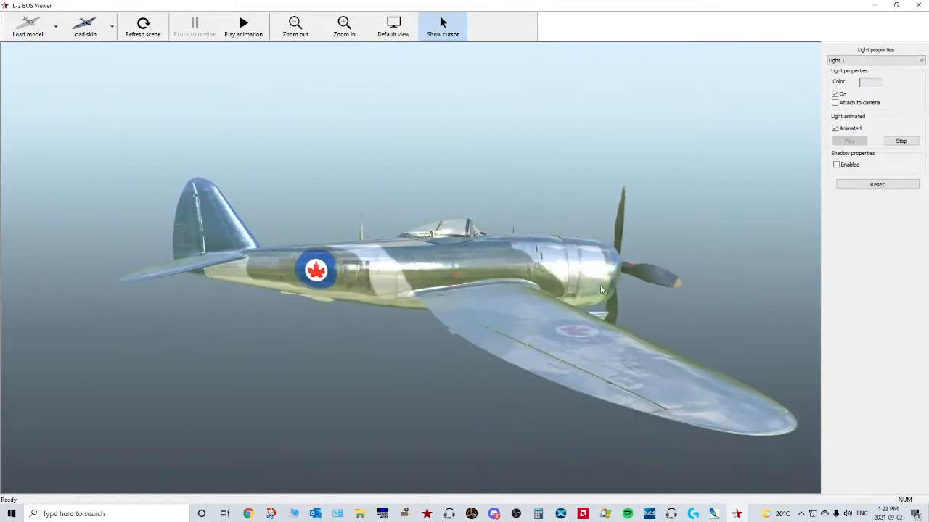
scroll(321, 279, "up", 3)
left_click_drag(320, 279, 378, 289)
scroll(312, 280, "up", 3)
scroll(378, 289, "down", 5)
scroll(396, 296, "down", 6)
scroll(402, 274, "up", 5)
scroll(442, 281, "down", 3)
- Examine the aircraft's port side from the front and the underside of its wings and fuselage
left_click_drag(442, 280, 360, 303)
scroll(460, 312, "up", 4)
scroll(486, 308, "down", 2)
left_click_drag(500, 302, 373, 278)
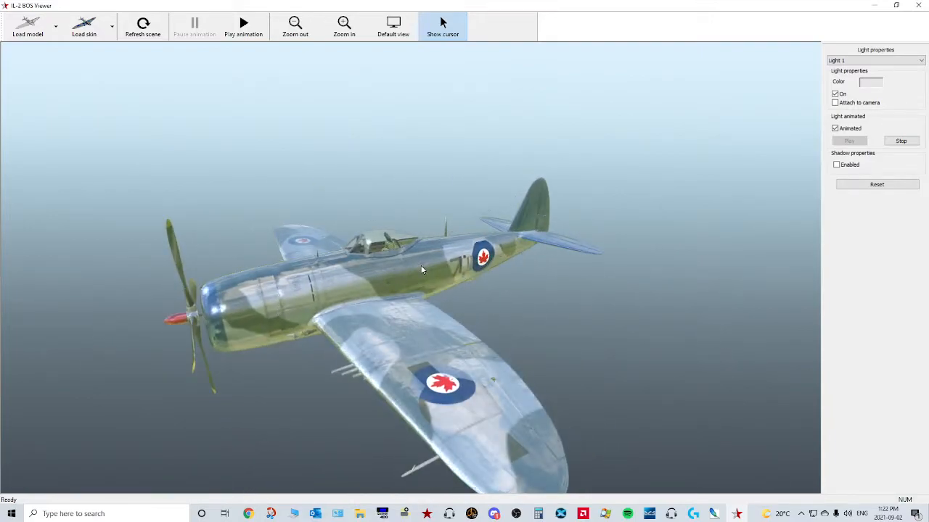
left_click_drag(353, 286, 357, 223)
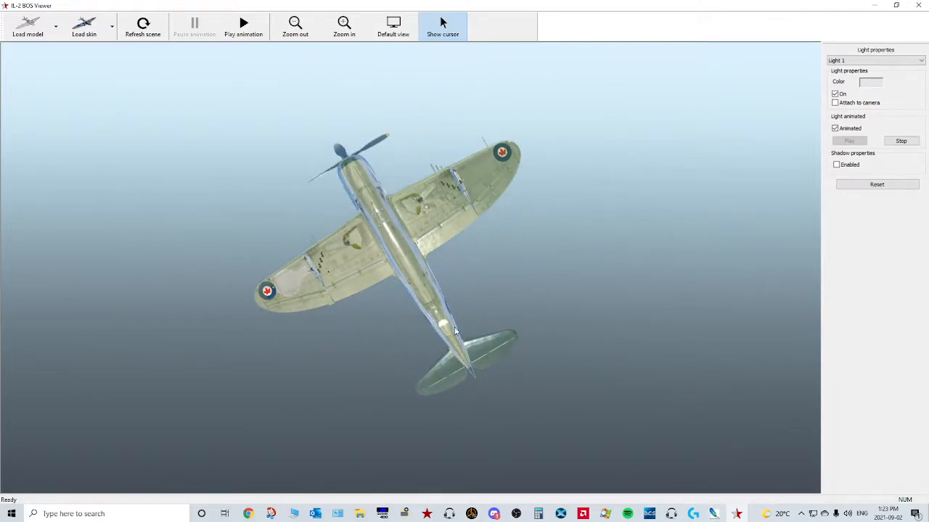
left_click_drag(456, 263, 386, 291)
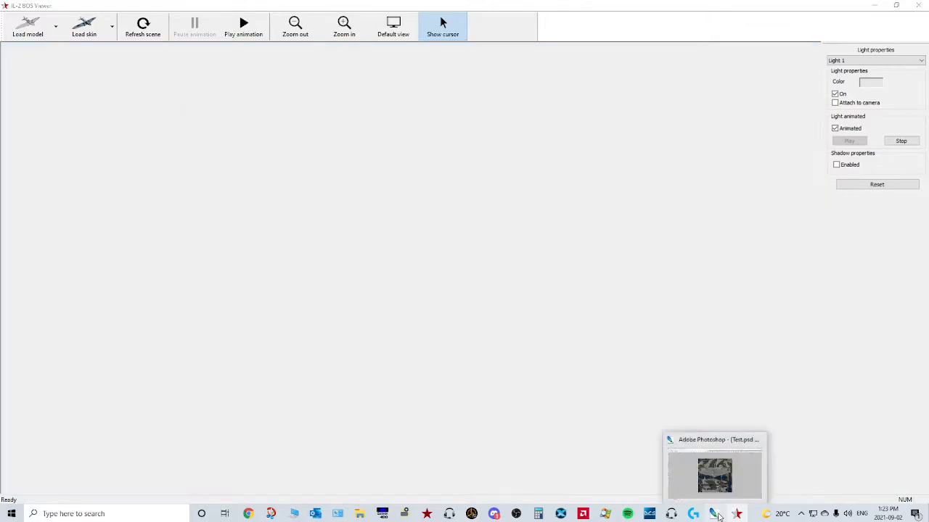
- Switch to Adobe Photoshop and display only the skin's Alpha 1 channel to examine its insignia areas
left_click(717, 515)
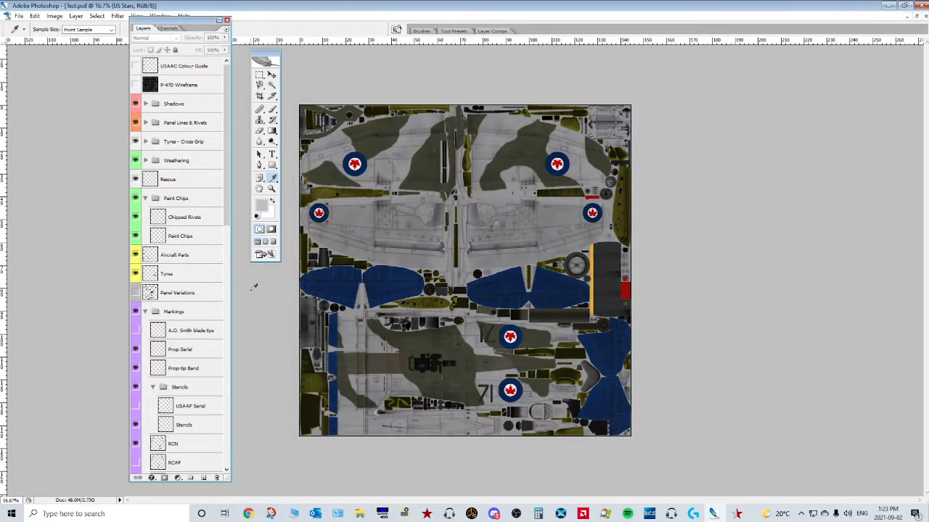
left_click(168, 29)
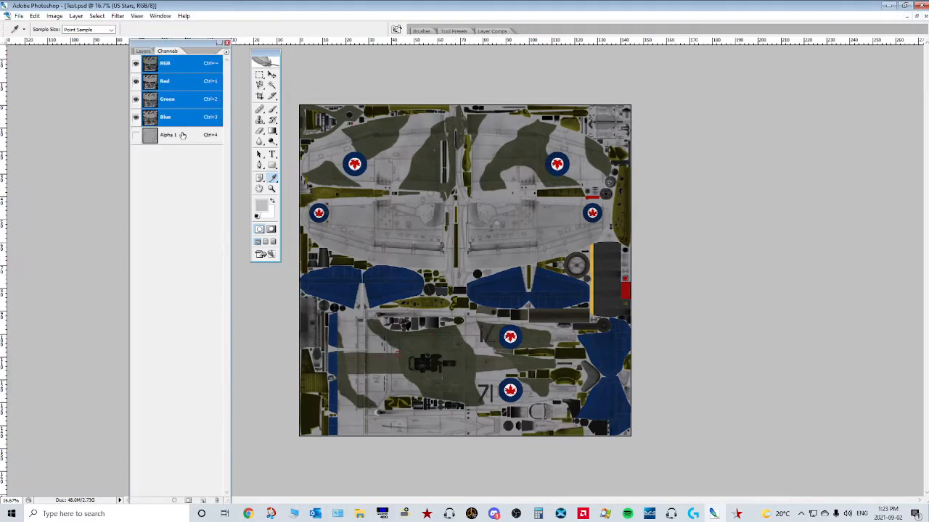
left_click(180, 135)
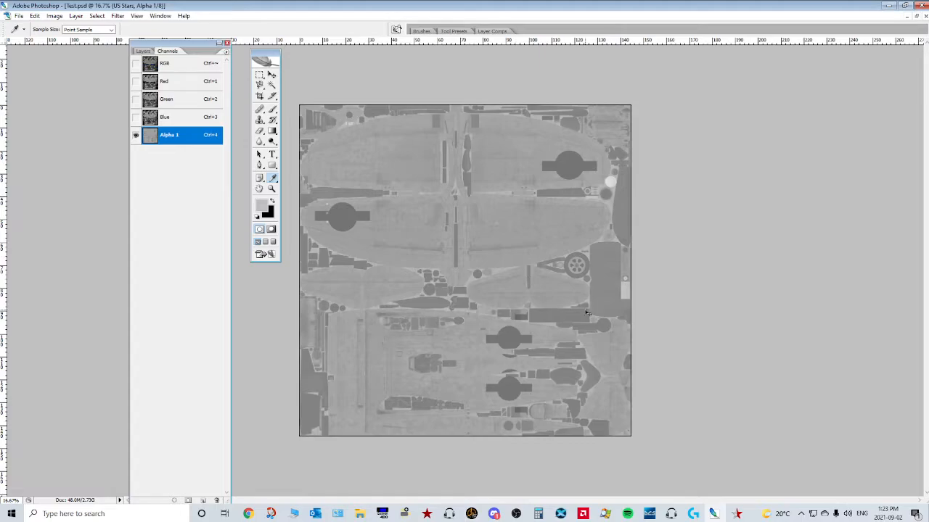
key("ctrl+plus")
key("ctrl+minus")
- Switch to the IL-2 BOS Viewer and examine the reflections around the fuselage roundel, the cowling and the port wing
left_click(737, 513)
scroll(533, 342, "up", 3)
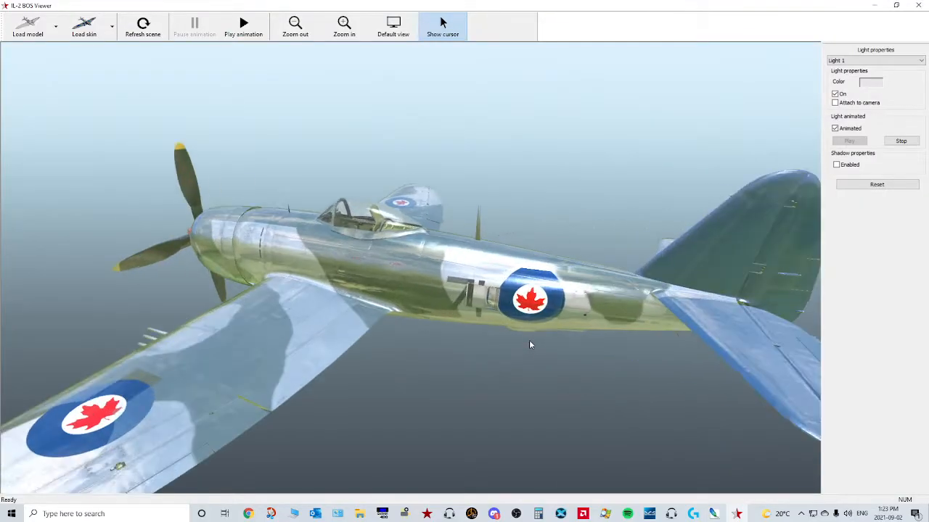
scroll(602, 351, "up", 2)
scroll(602, 351, "down", 4)
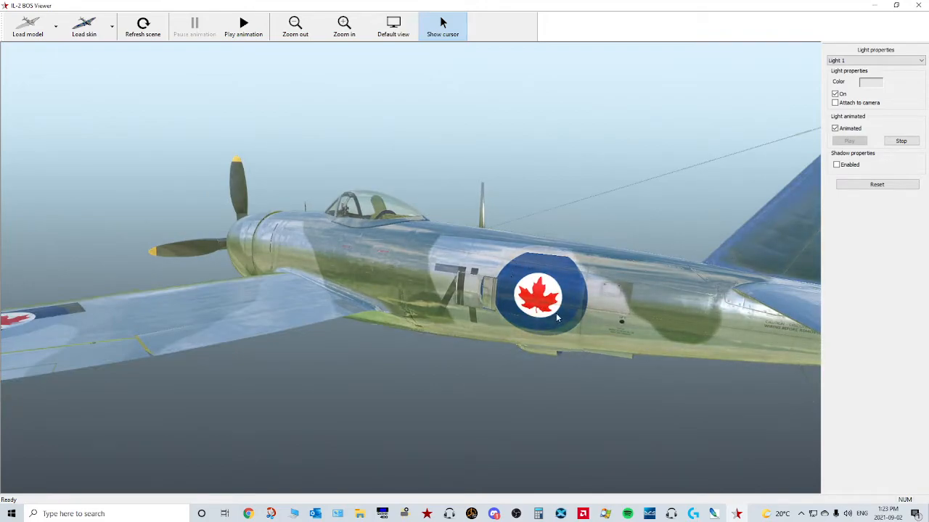
left_click_drag(514, 278, 392, 335)
scroll(449, 344, "down", 4)
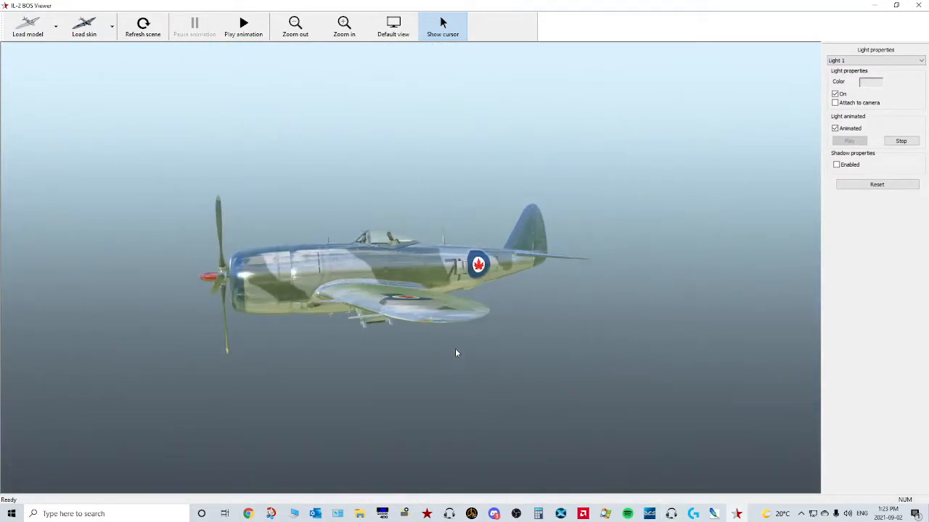
left_click_drag(449, 344, 481, 391)
scroll(444, 372, "up", 4)
left_click_drag(432, 369, 427, 325)
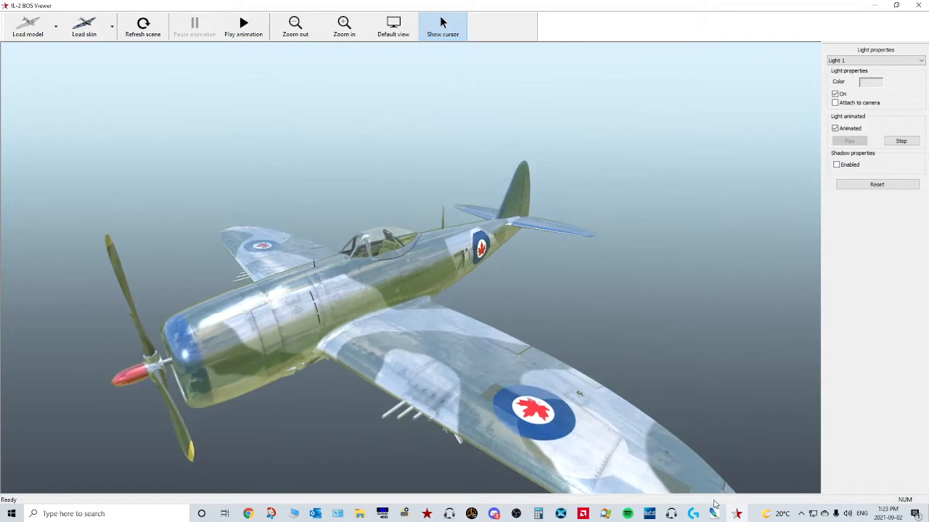
- Switch to Adobe Photoshop, return to the layers and select the RAF Dark Green layer in the Colours group
left_click(716, 514)
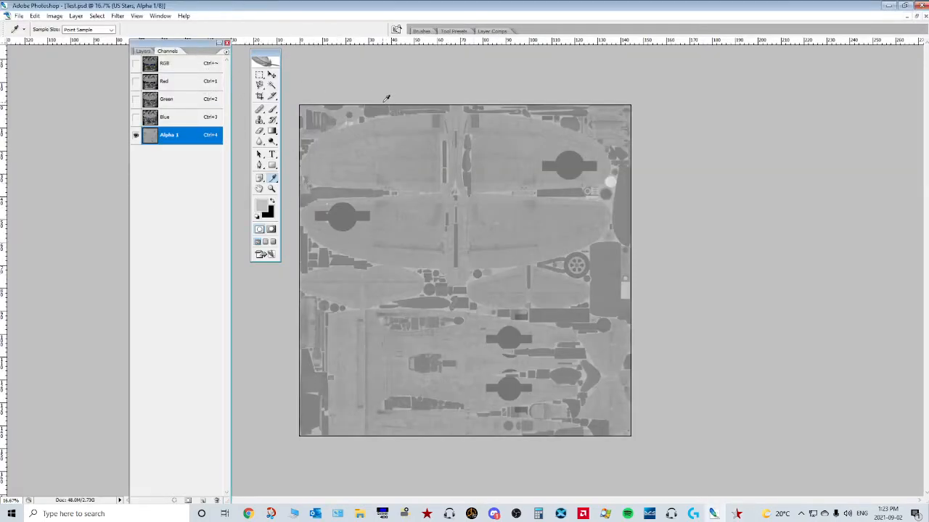
left_click(144, 51)
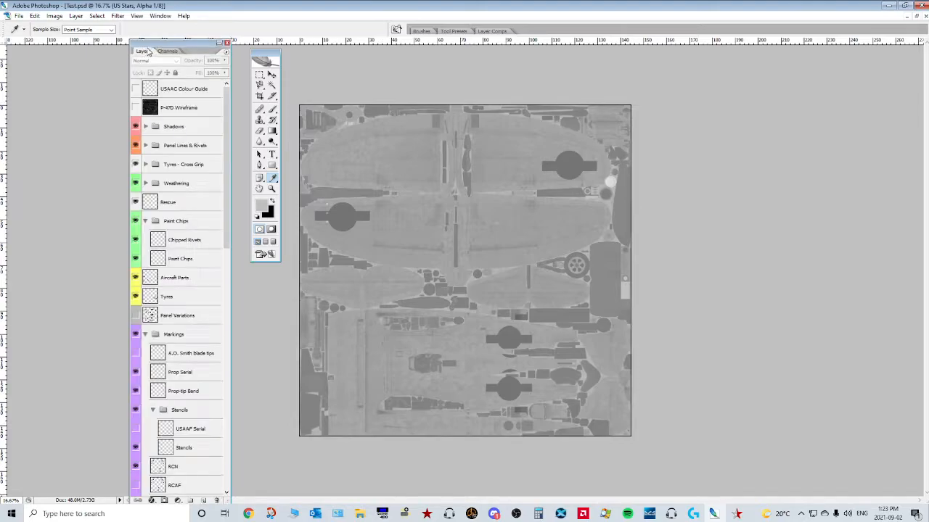
left_click_drag(159, 44, 162, 40)
left_click_drag(230, 90, 273, 327)
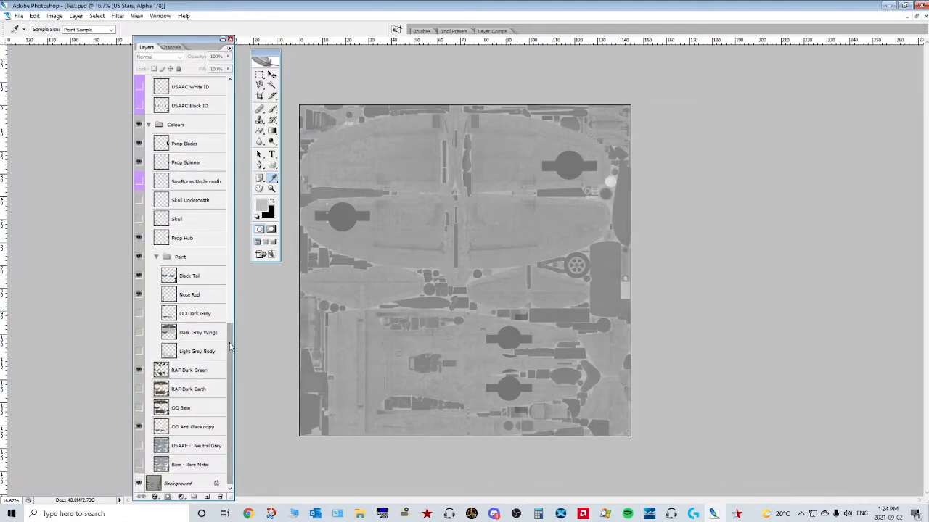
left_click(196, 371)
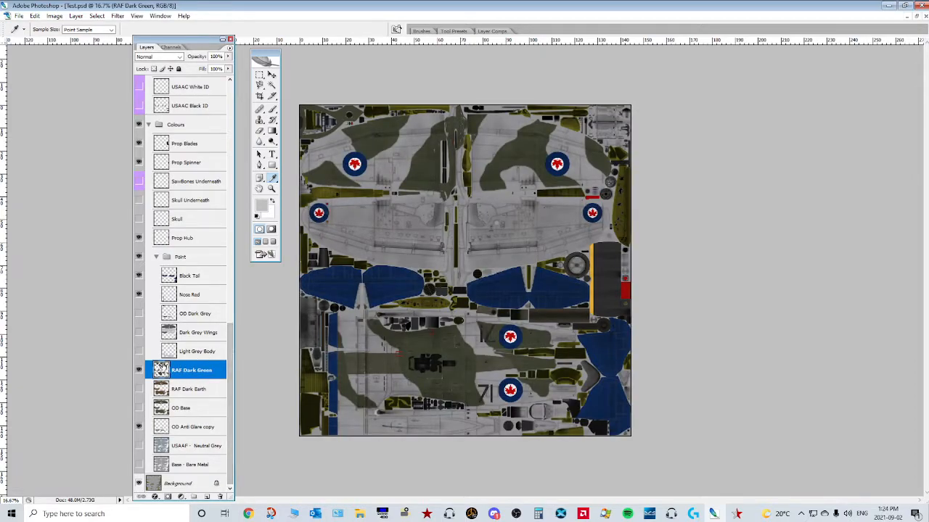
- Load the painted areas of the RAF Dark Green layer as a selection
left_click(178, 372, "ctrl")
left_click(185, 373)
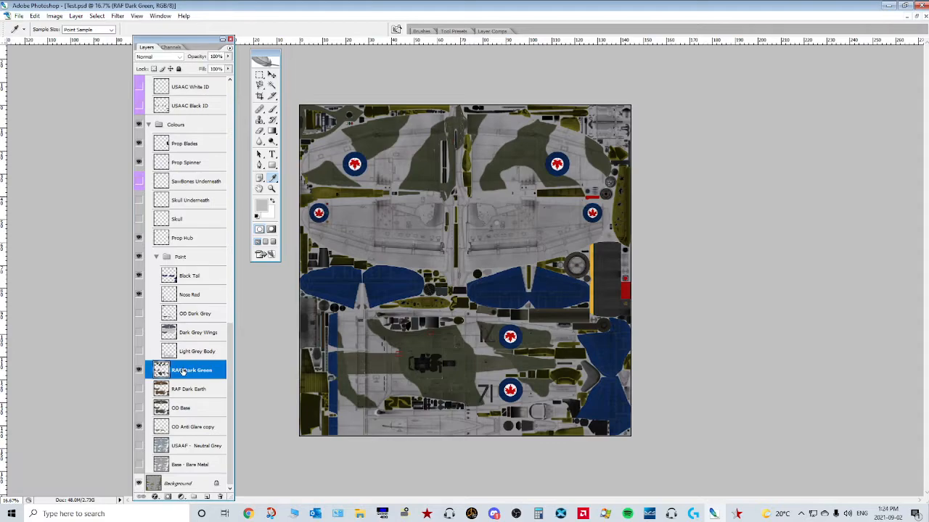
double_click(195, 371)
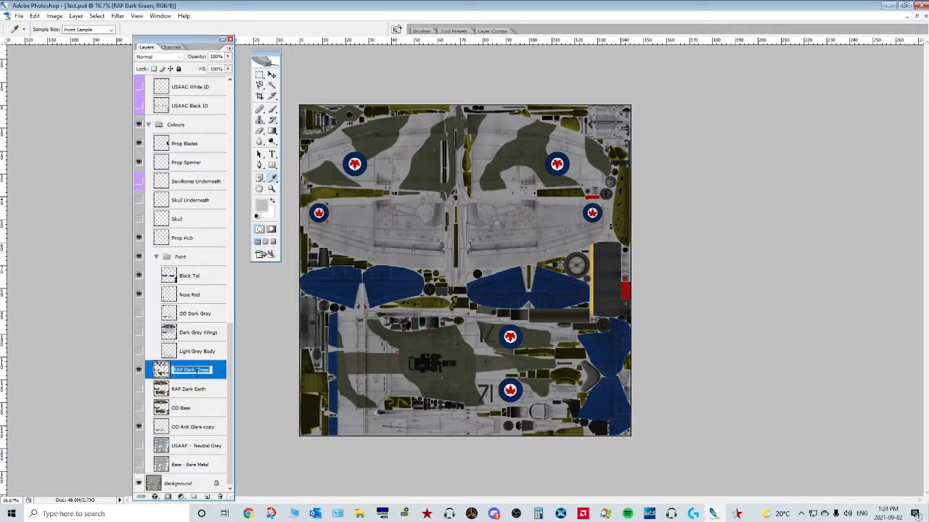
left_click(161, 372, "ctrl")
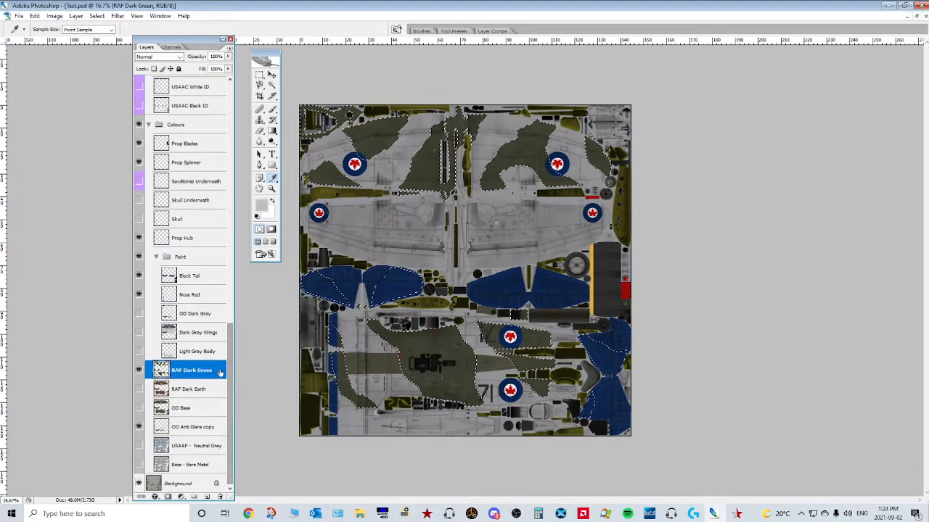
- Replace the selection with the painted areas of the Black Tail layer
scroll(189, 334, "up", 1)
left_click(169, 296)
left_click(169, 299, "ctrl")
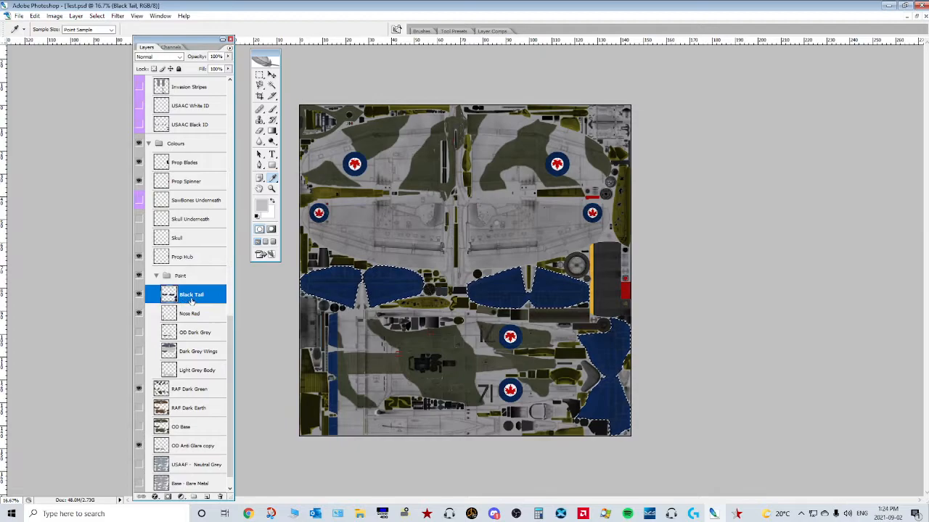
- Replace the selection with the painted areas of the Nose Red layer
scroll(211, 319, "up", 1)
left_click_drag(230, 319, 232, 345)
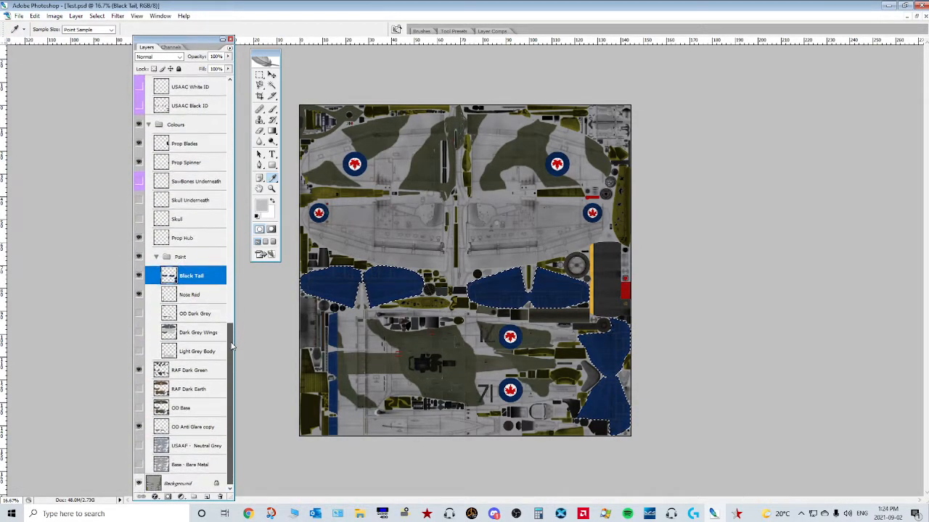
left_click(168, 297)
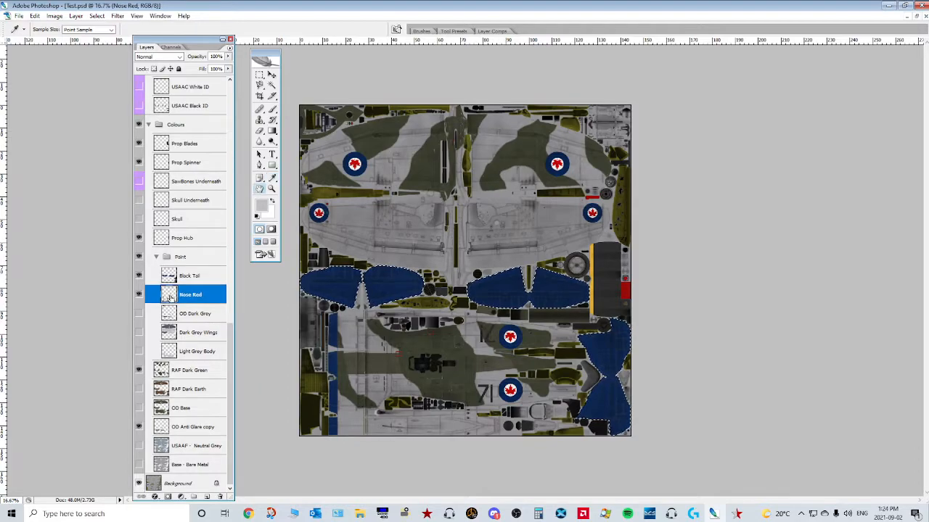
double_click(169, 297)
left_click(647, 331)
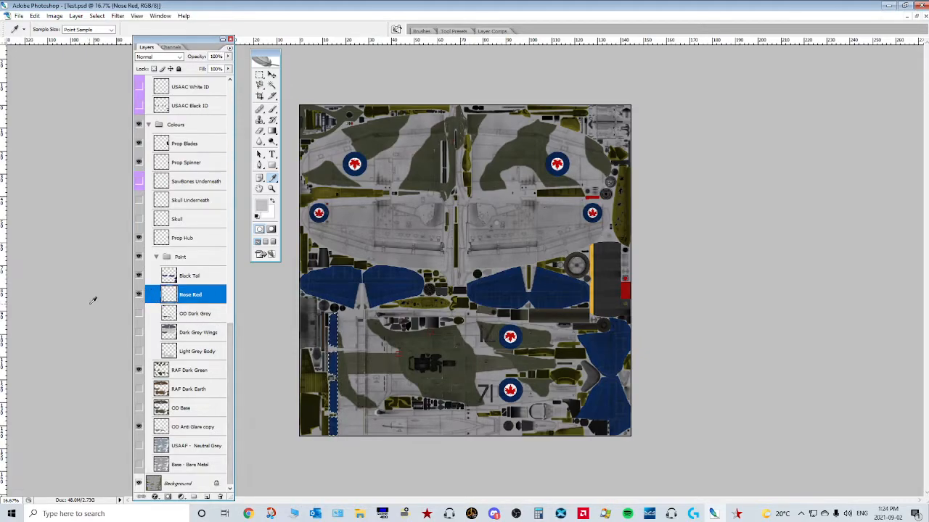
- Replace the selection with the painted areas of the Black Tail layer in the Paint group
left_click(167, 316)
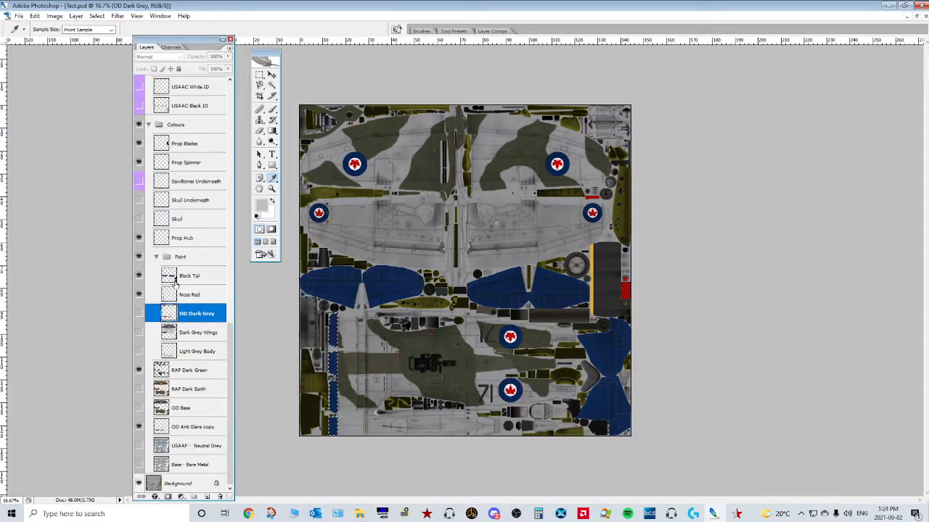
left_click(172, 282, "ctrl")
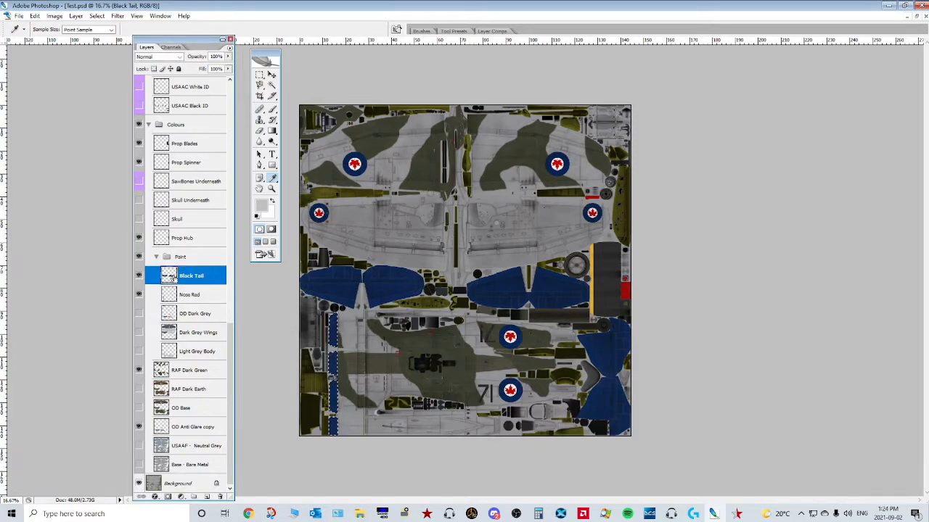
- Replace the selection with the roundels of the RCN layer in the Markings group
scroll(231, 337, "up", 3)
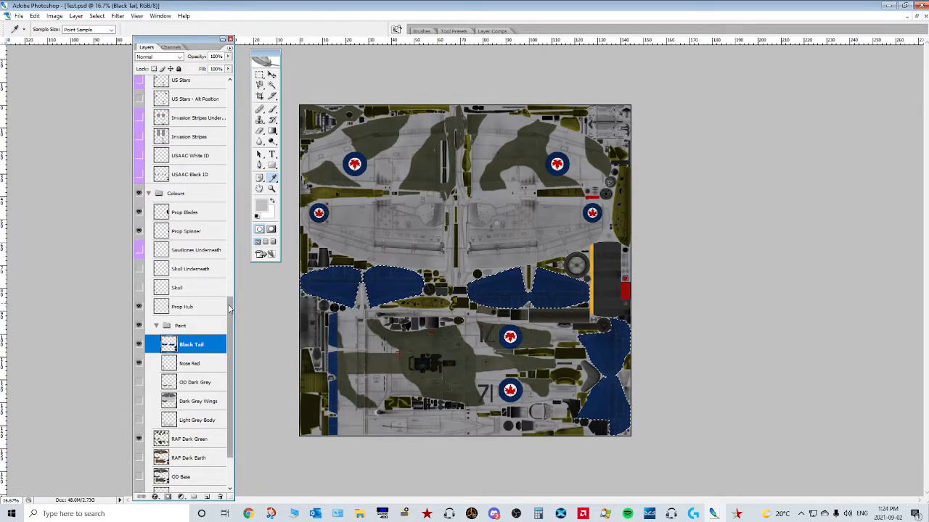
scroll(184, 283, "up", 10)
scroll(211, 290, "up", 2)
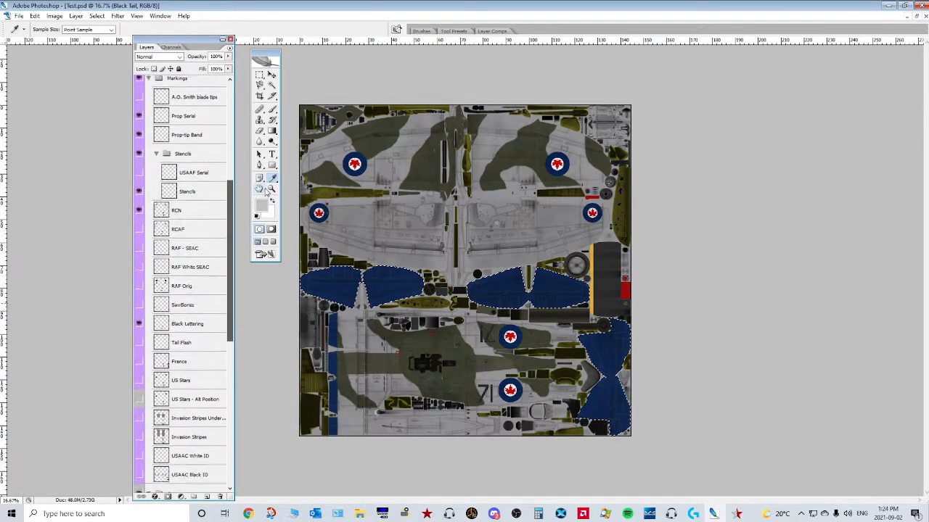
left_click(209, 325)
scroll(230, 253, "up", 1)
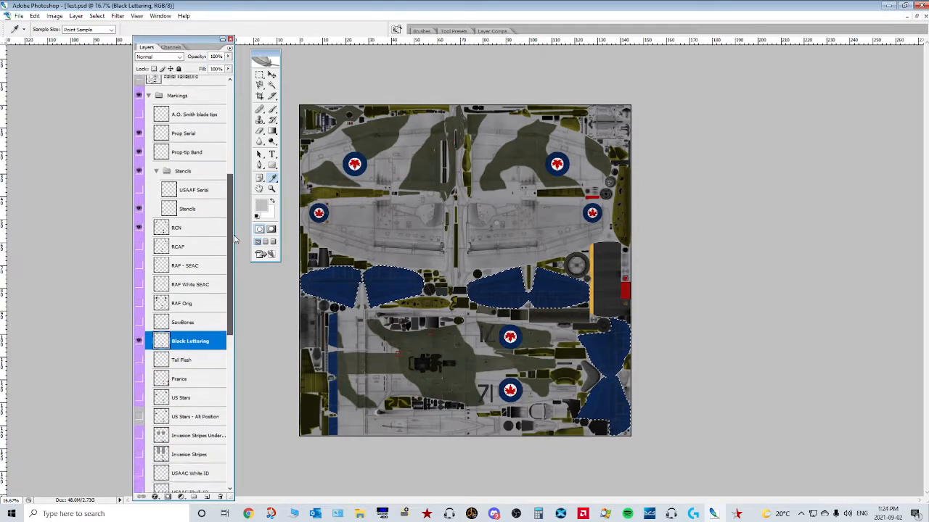
left_click(162, 239)
left_click(165, 237, "ctrl")
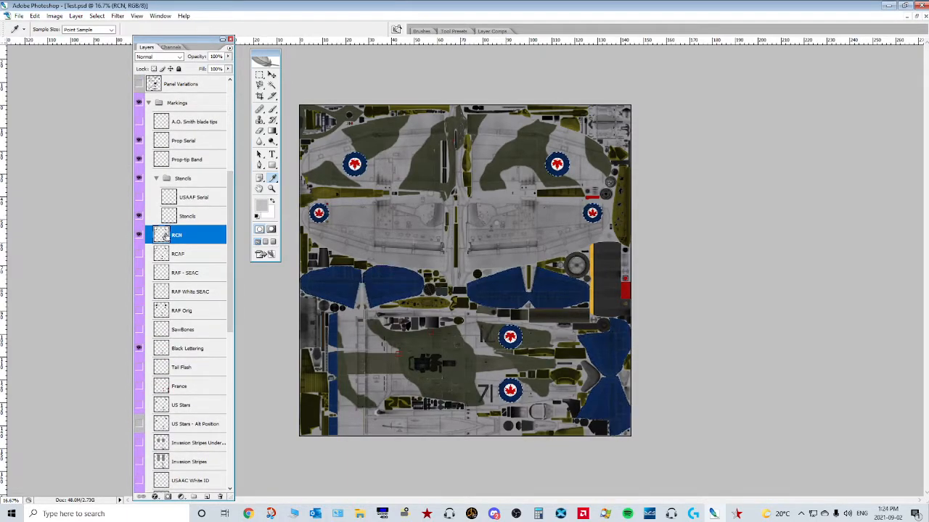
- Move the floating Layers palette slightly higher and reposition the toolbox close beside it
left_click_drag(231, 194, 261, 207)
mouse_move(210, 39)
left_mouse_down()
mouse_move(218, 20)
mouse_move(205, 27)
left_mouse_up()
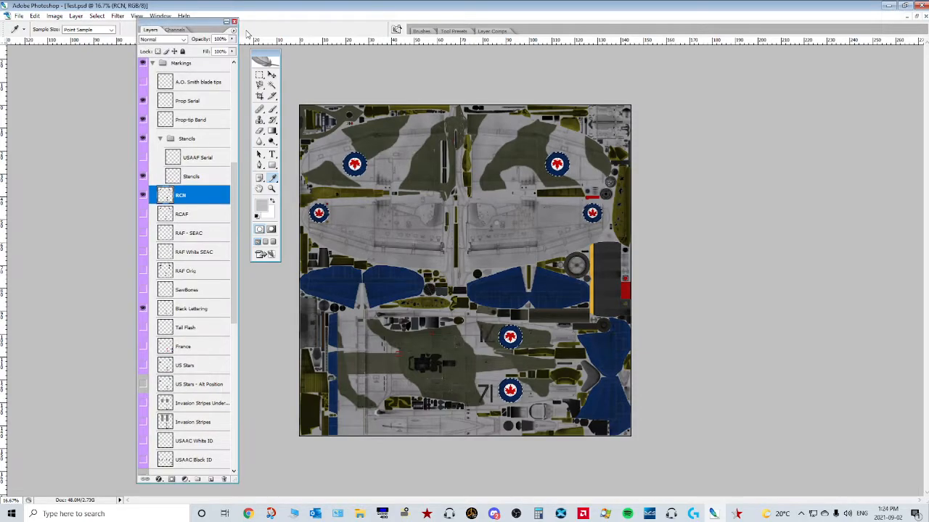
left_click_drag(257, 57, 250, 56)
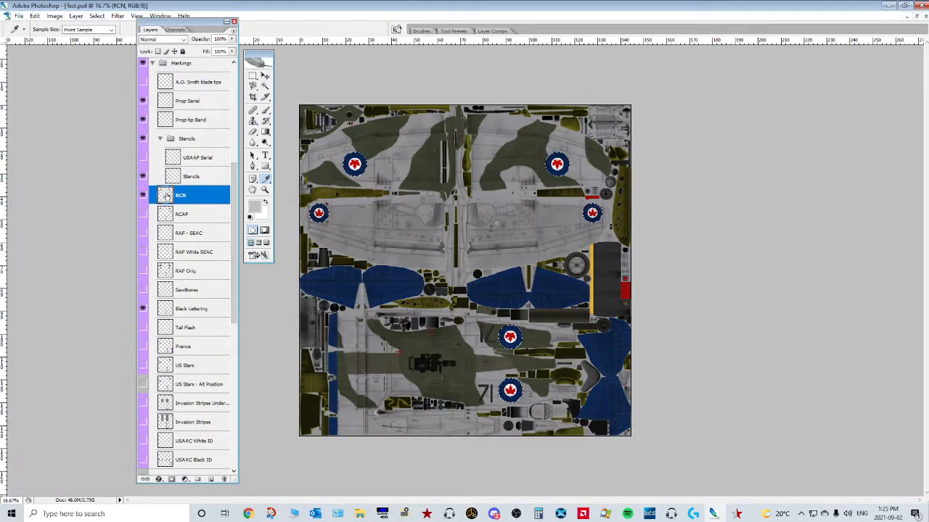
- Replace the selection with the painted areas of the Black Lettering layer and make that layer active
scroll(221, 196, "up", 5)
scroll(217, 207, "down", 4)
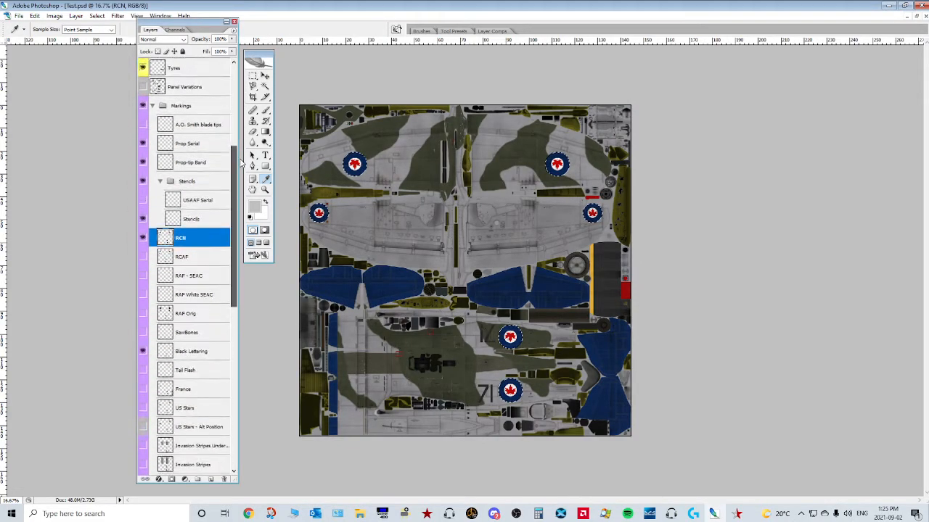
scroll(217, 211, "down", 4)
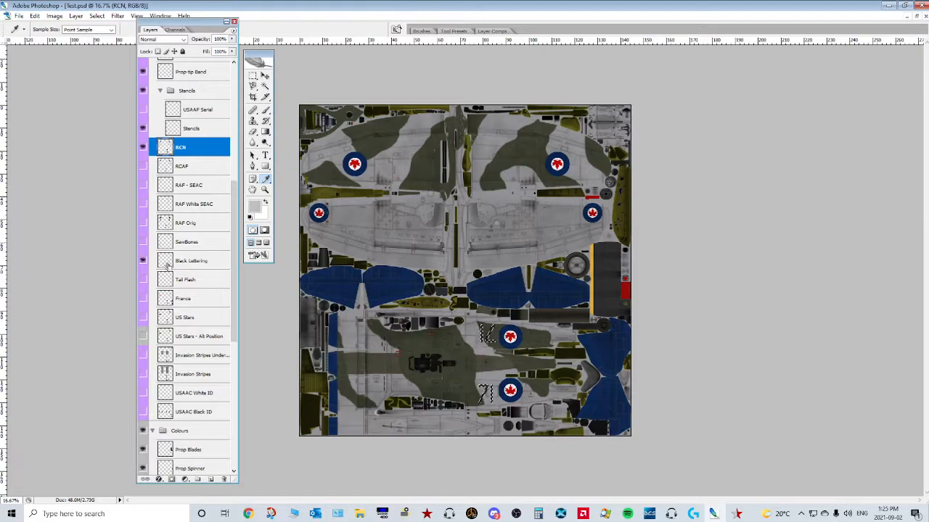
left_click(168, 261, "shift")
left_click(168, 262)
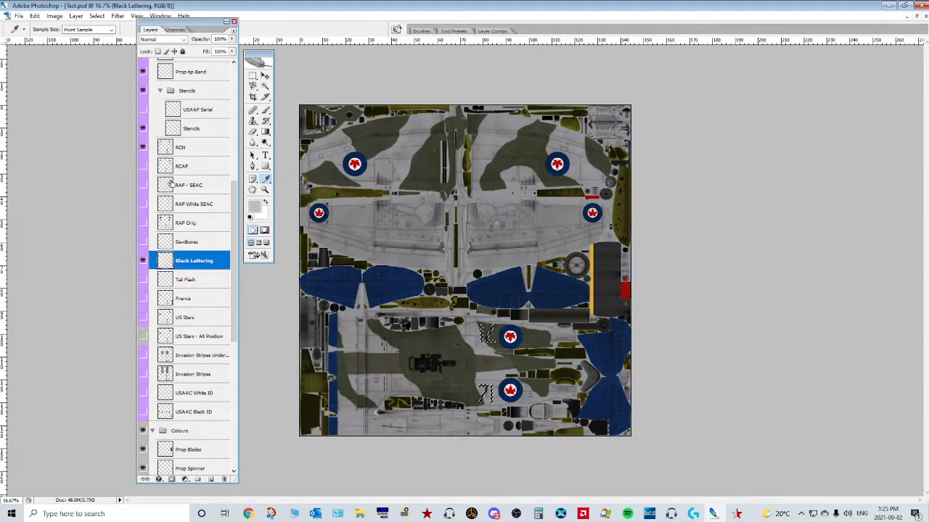
- Select the RCN and Black Lettering layers together with the Black Tail and Nose Red layers
left_click(186, 152)
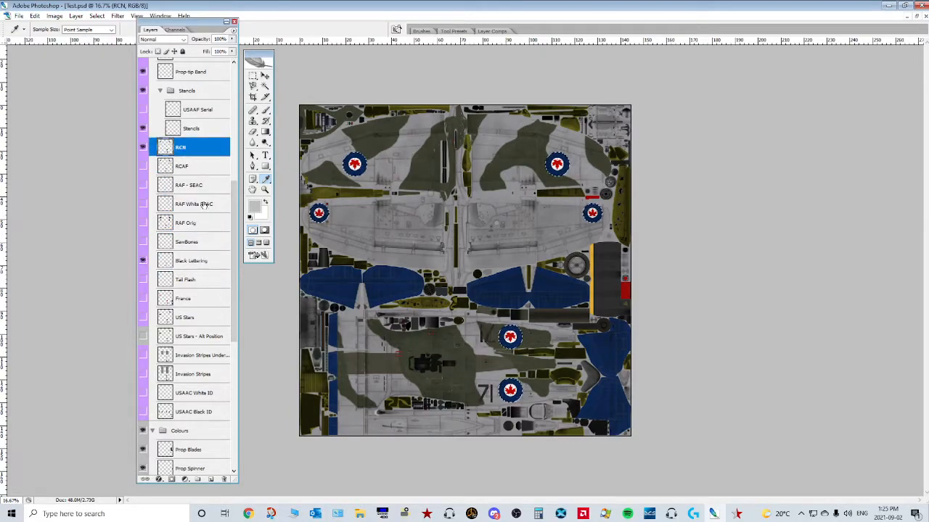
left_click(190, 264, "ctrl")
scroll(201, 189, "down", 2)
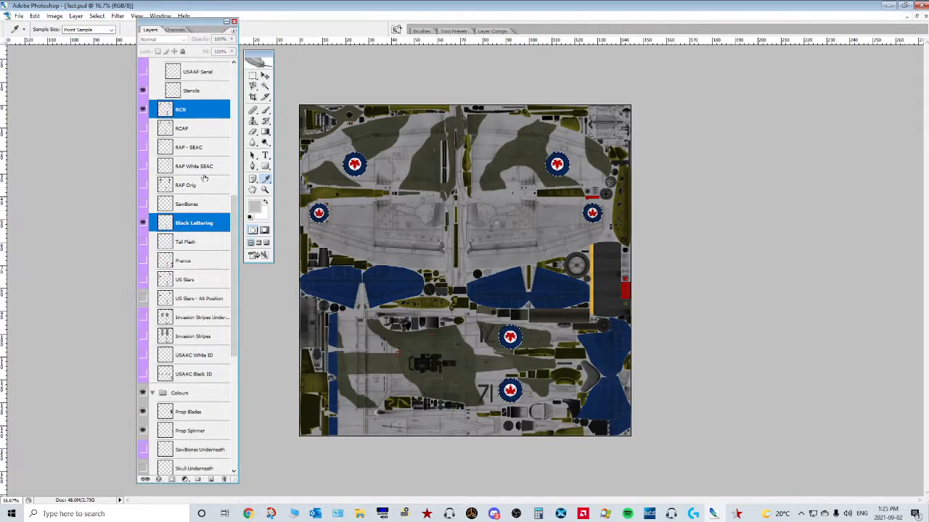
scroll(212, 215, "down", 2)
scroll(203, 181, "down", 2)
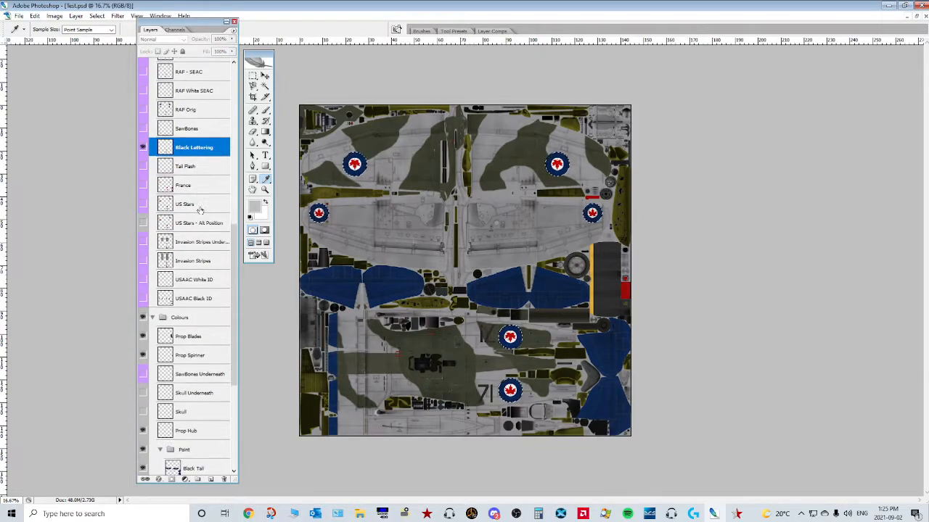
scroll(201, 212, "down", 2)
scroll(206, 294, "down", 2)
scroll(203, 276, "down", 2)
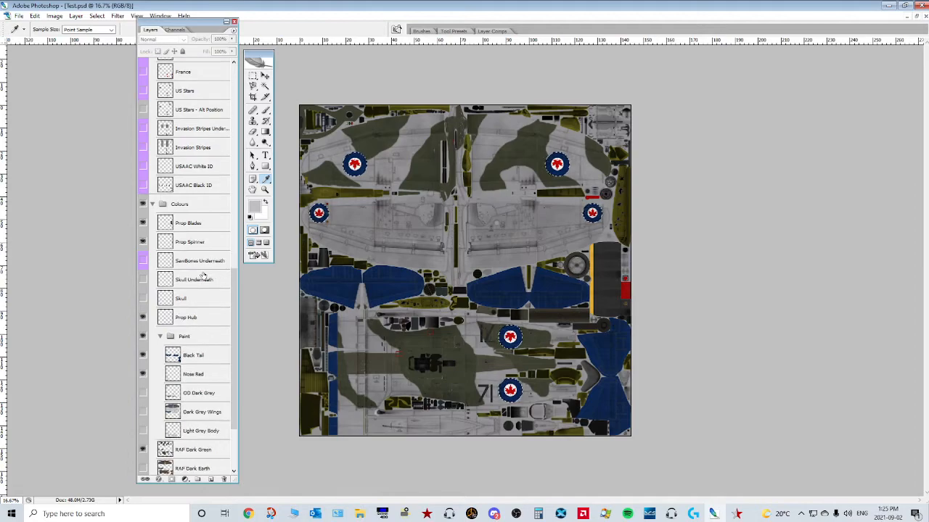
scroll(203, 273, "down", 2)
left_click(204, 320)
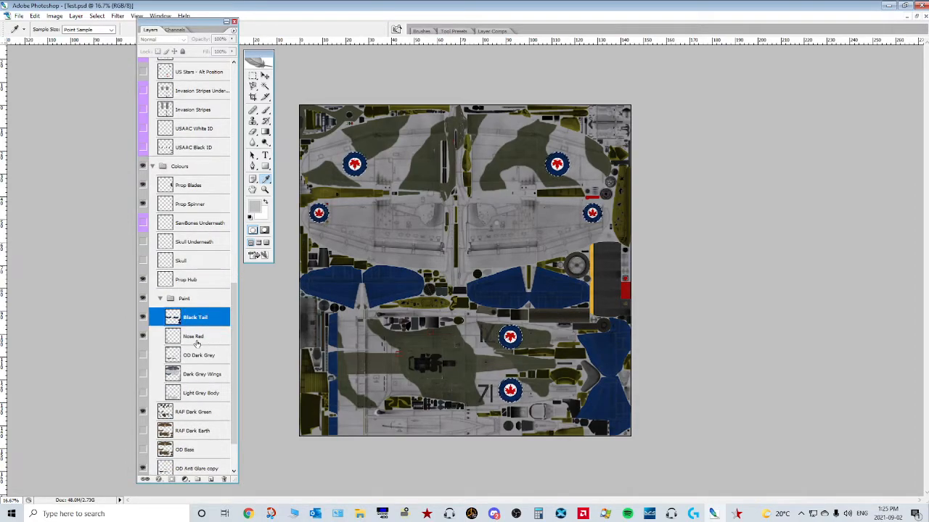
left_click(201, 340, "shift")
- Add the RAF Dark Green and OD Anti Glare copy layers to the selected layers
scroll(209, 341, "down", 2)
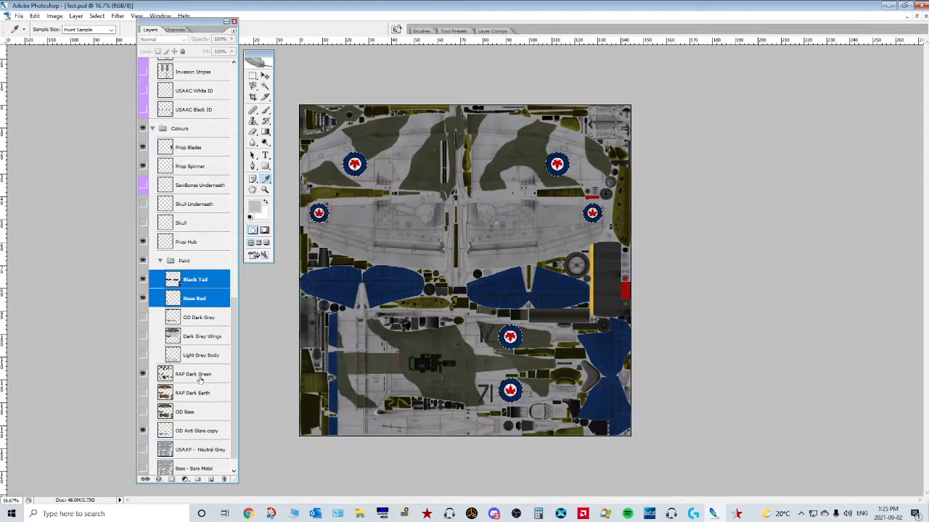
left_click(201, 376, "ctrl")
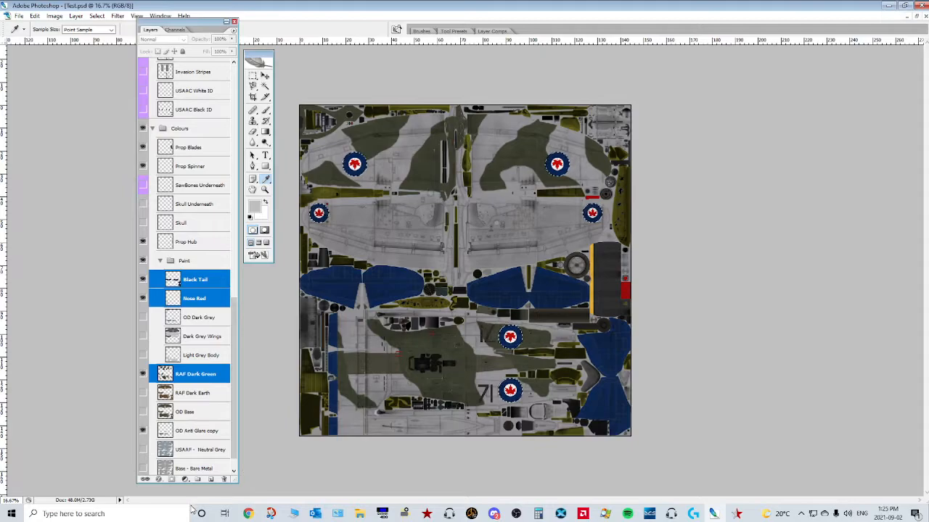
left_click(192, 432, "ctrl")
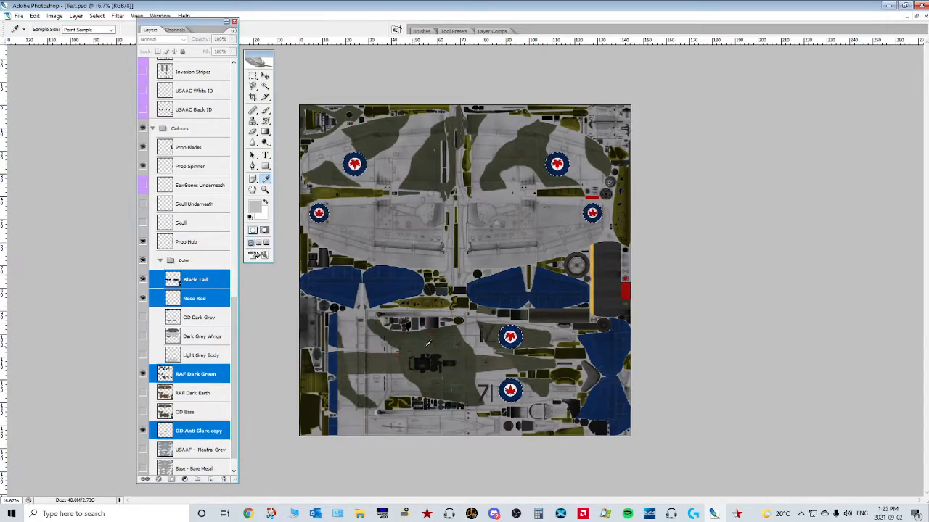
left_click_drag(233, 308, 235, 171)
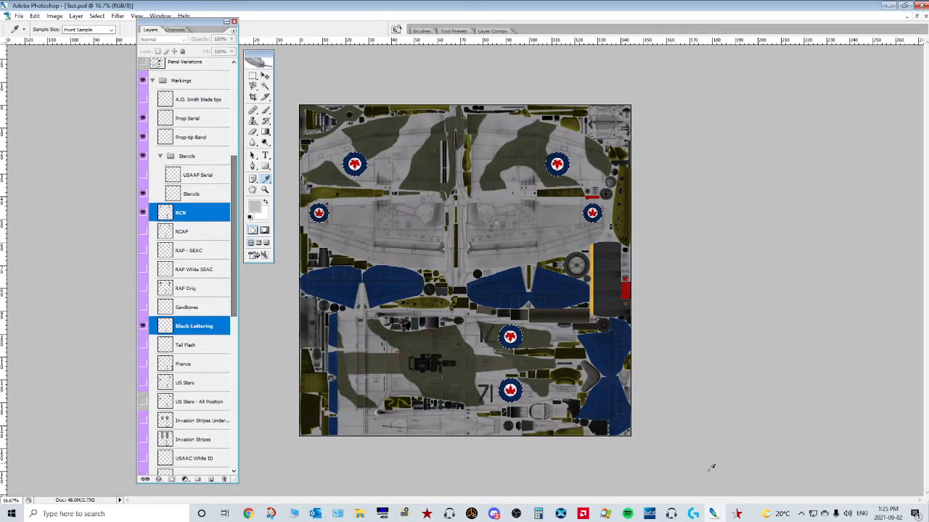
- Switch to the IL-2 BOS Viewer, examine the P-47's propeller spinner up close, and minimise the viewer
left_click(736, 514)
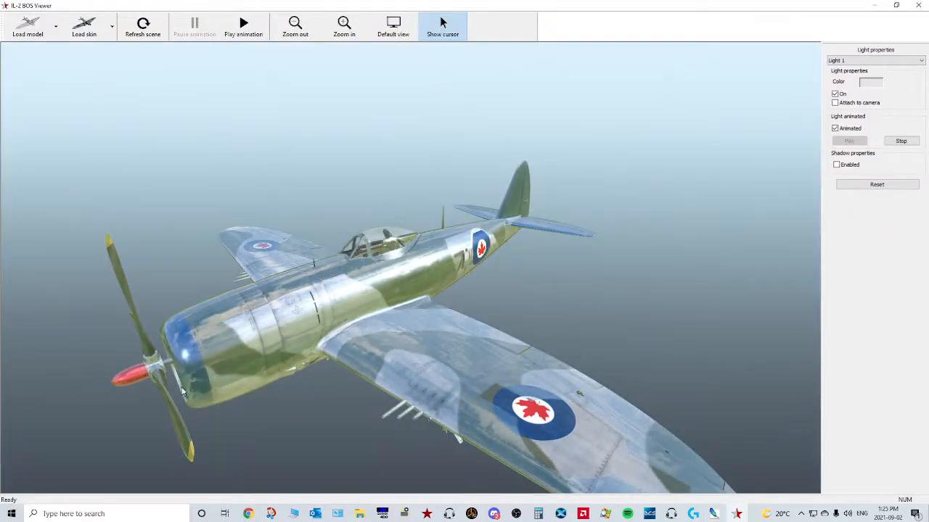
scroll(197, 382, "up", 2)
left_click_drag(199, 381, 240, 336)
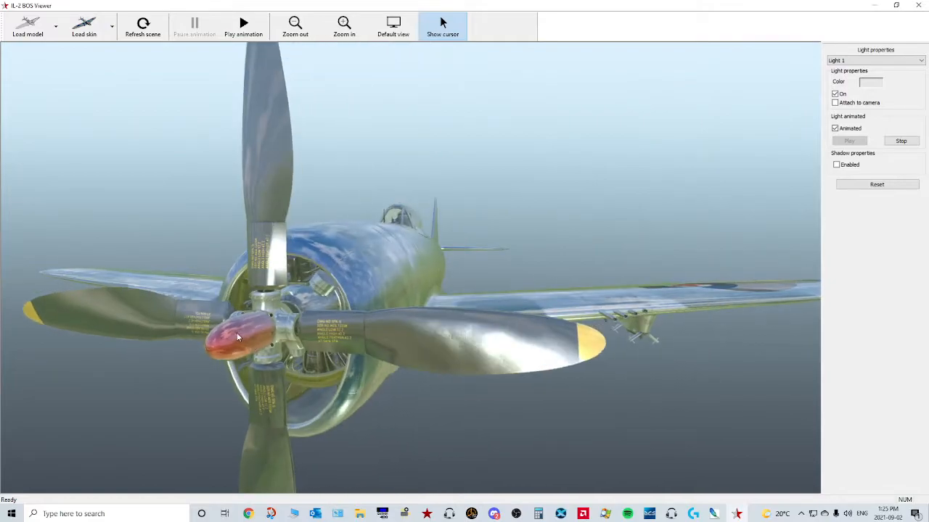
left_click(874, 6)
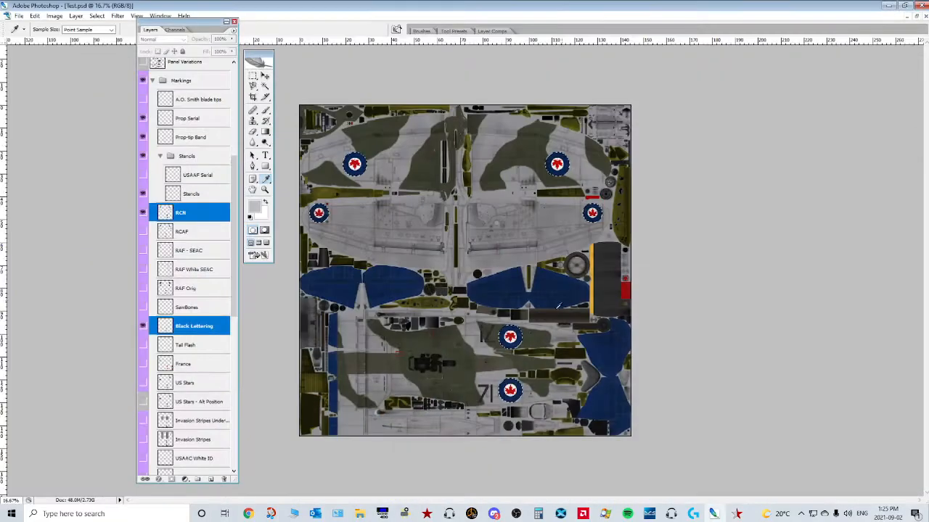
- Add the Prop Spinner layer to the selected layers and merge them all into one layer
mouse_move(234, 206)
left_mouse_down()
mouse_move(249, 90)
mouse_move(257, 257)
left_mouse_up()
scroll(189, 290, "down", 2)
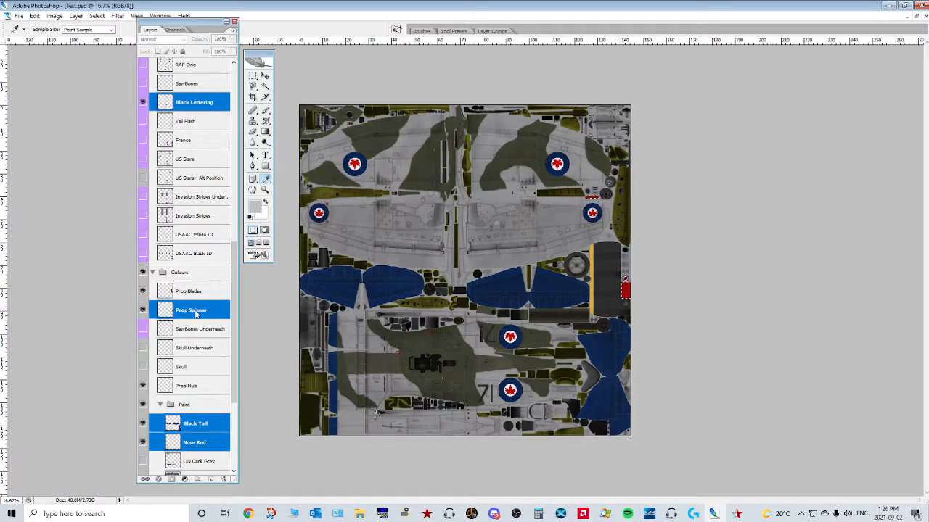
right_click(195, 312)
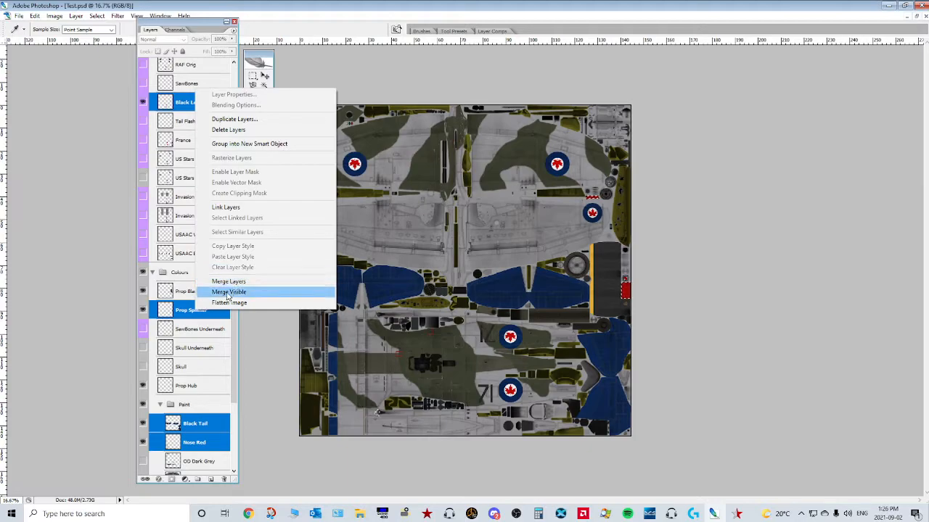
left_click(228, 281)
- Load the painted areas of the merged RCN layer as a selection and display only the Alpha 1 channel
left_click_drag(233, 312, 233, 185)
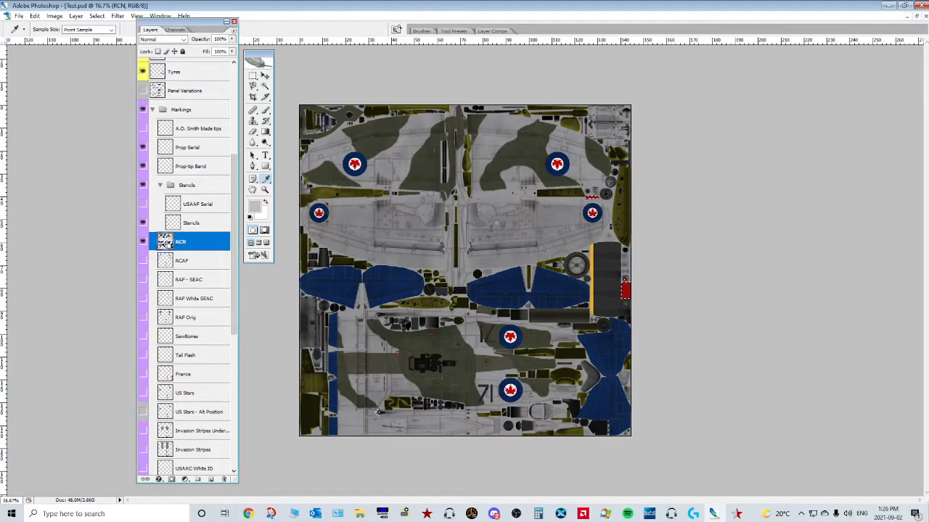
left_click(164, 243, "ctrl")
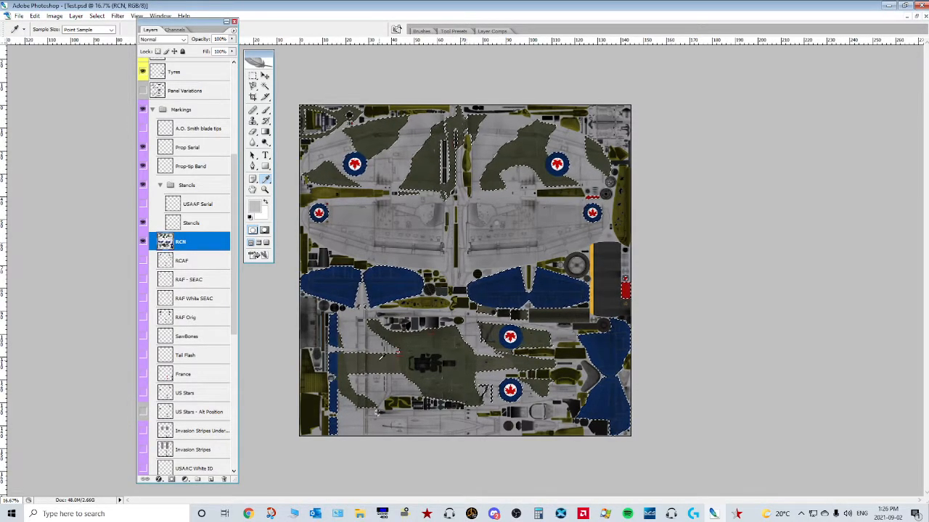
left_click(175, 30)
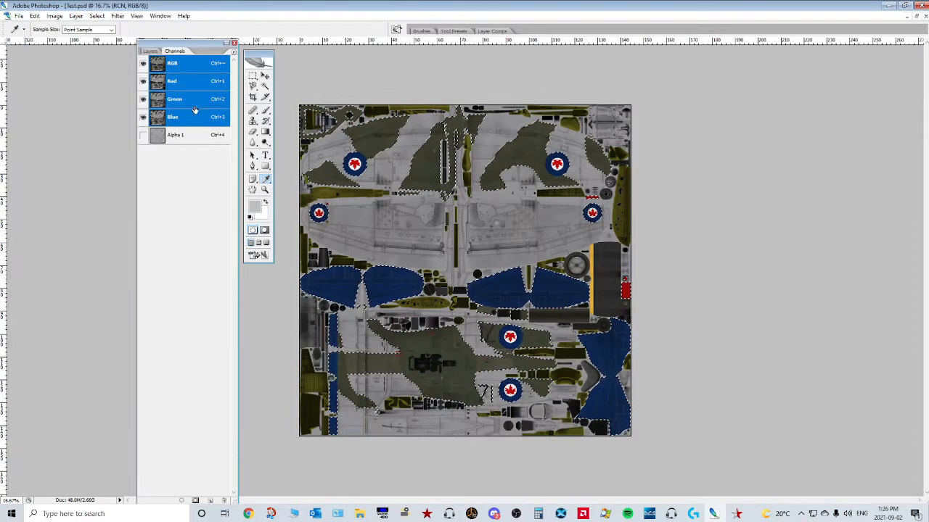
left_click(176, 135)
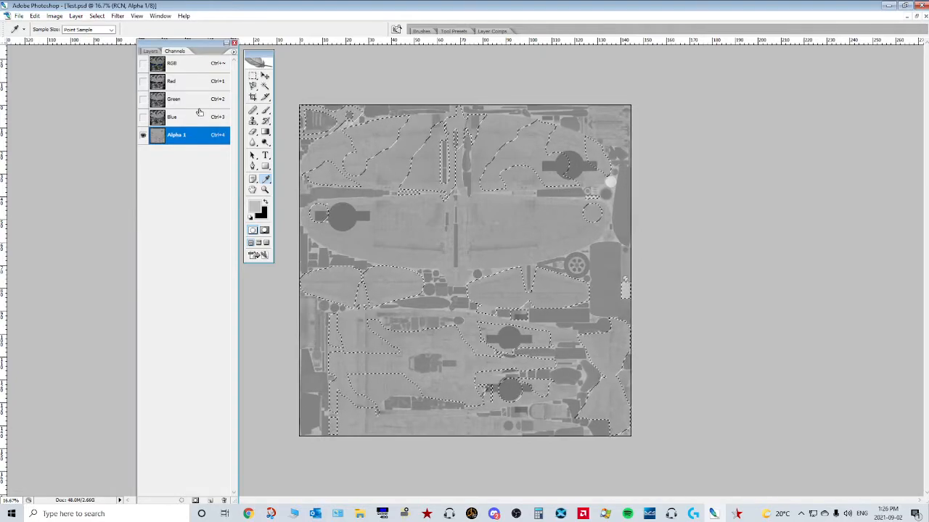
- Darken the selected areas of the Alpha 1 channel with Levels, setting the white output level to 129
key("ctrl+l")
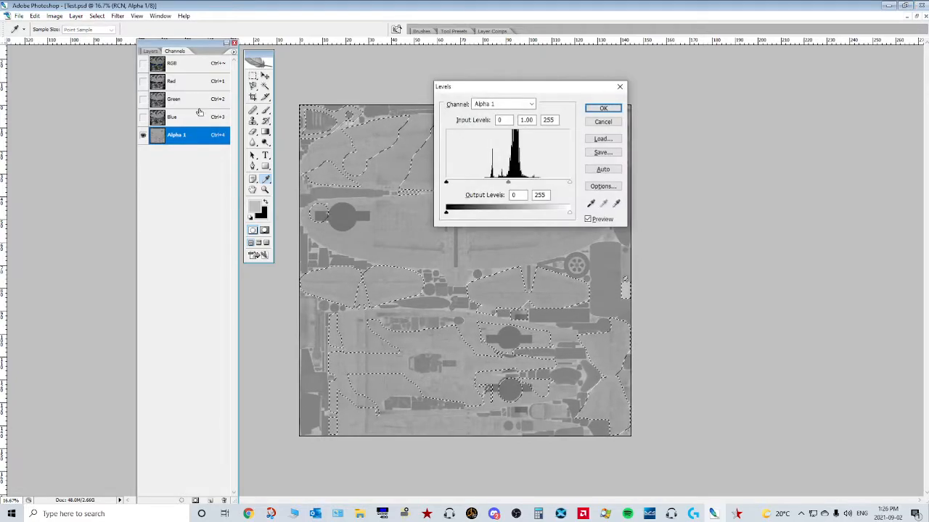
left_click_drag(514, 95, 420, 63)
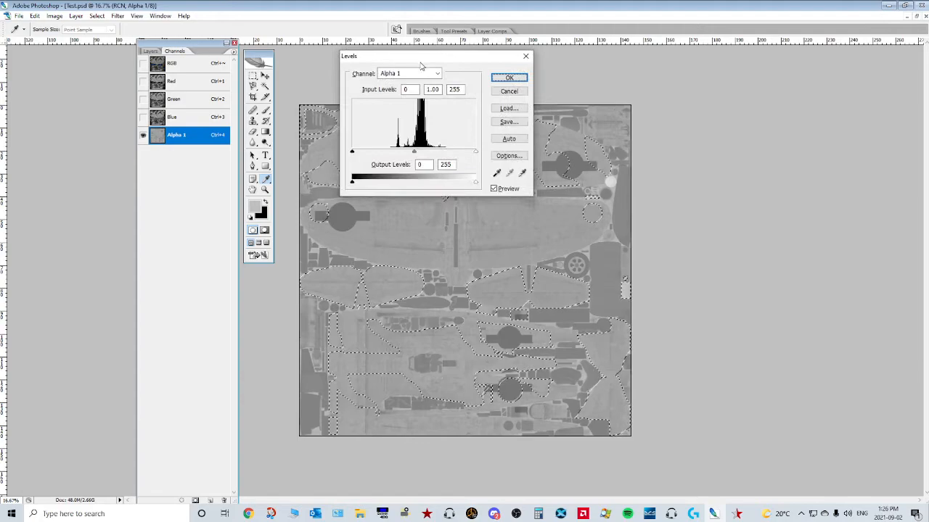
left_click_drag(446, 58, 699, 62)
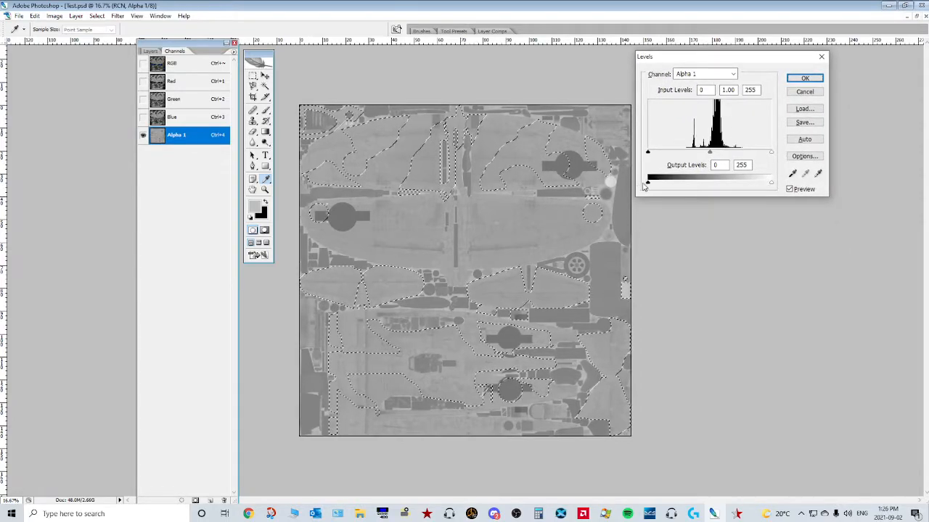
left_click(766, 185)
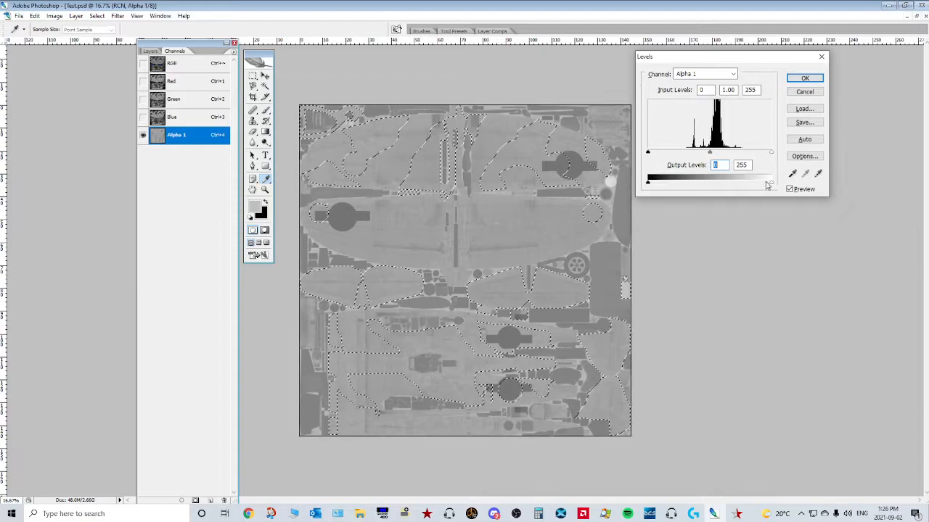
left_click_drag(773, 187, 715, 179)
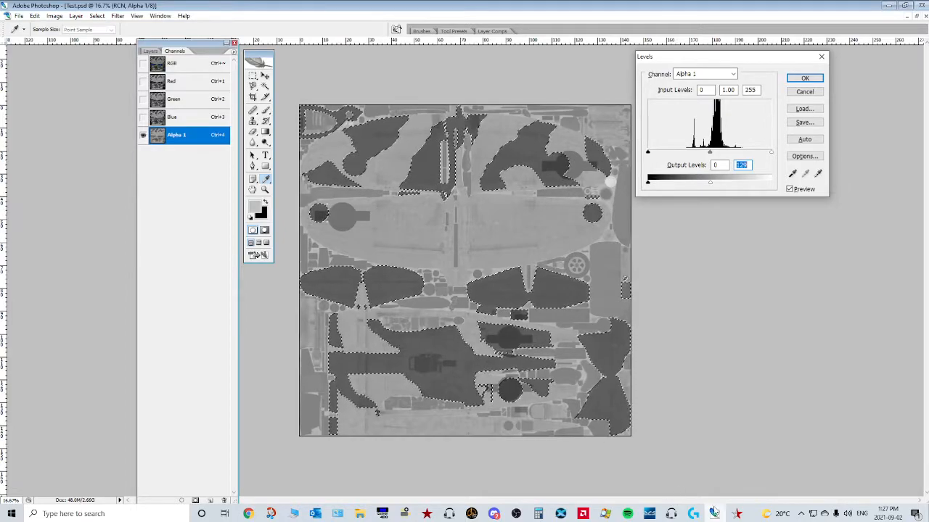
- Switch to the IL-2 BOS Viewer and examine the P-47 skin's reflections from another angle
left_click(737, 514)
left_click_drag(504, 318, 245, 390)
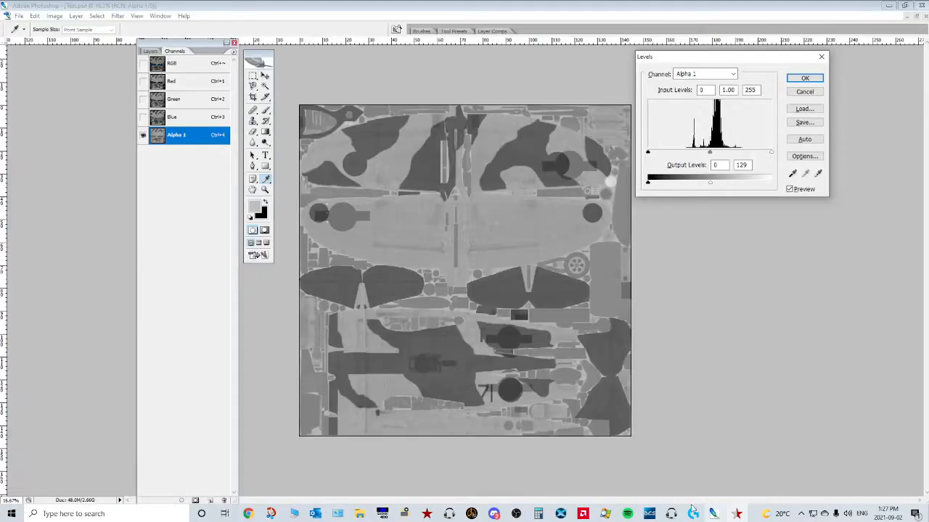
- Switch back to Photoshop and apply the Levels adjustment to the selected areas of the Alpha 1 channel
left_click(736, 514)
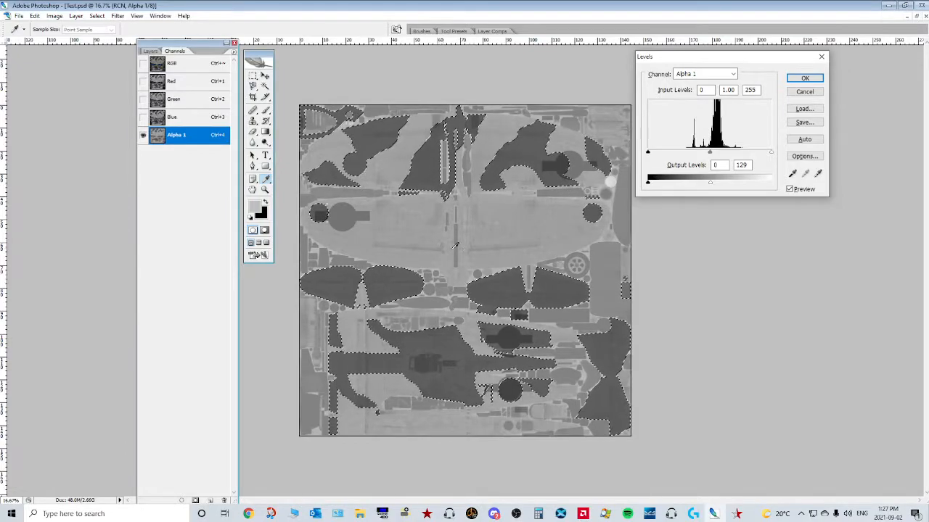
right_click(386, 283)
left_click(376, 274)
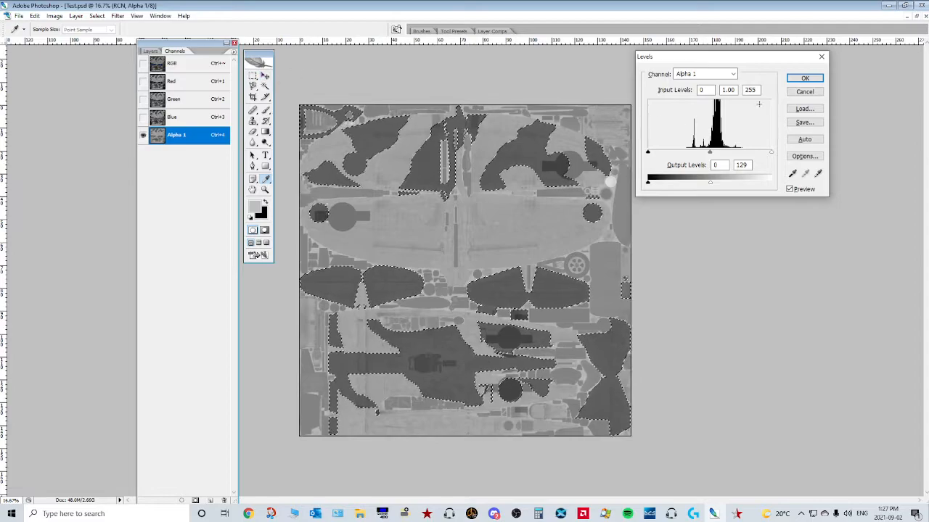
left_click(805, 78)
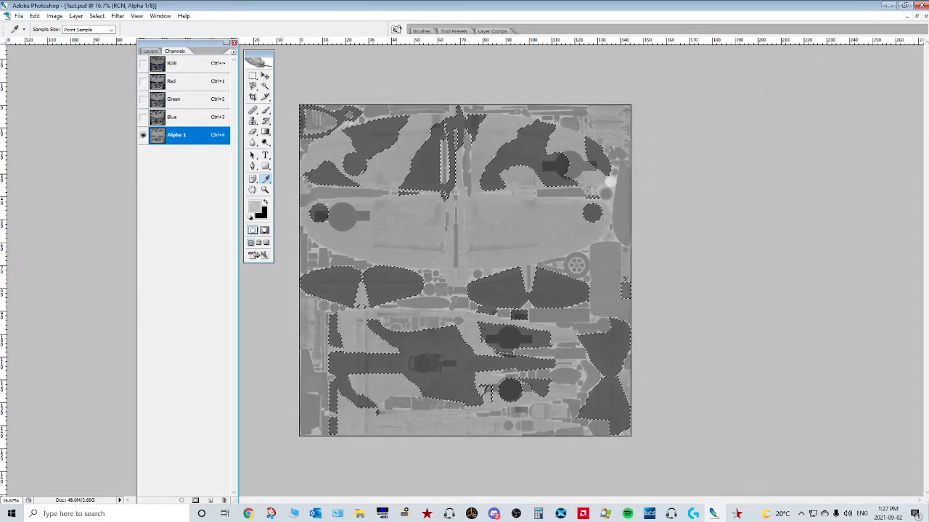
- Invert the selection so that the unpainted areas of the skin template are selected
left_click(152, 52)
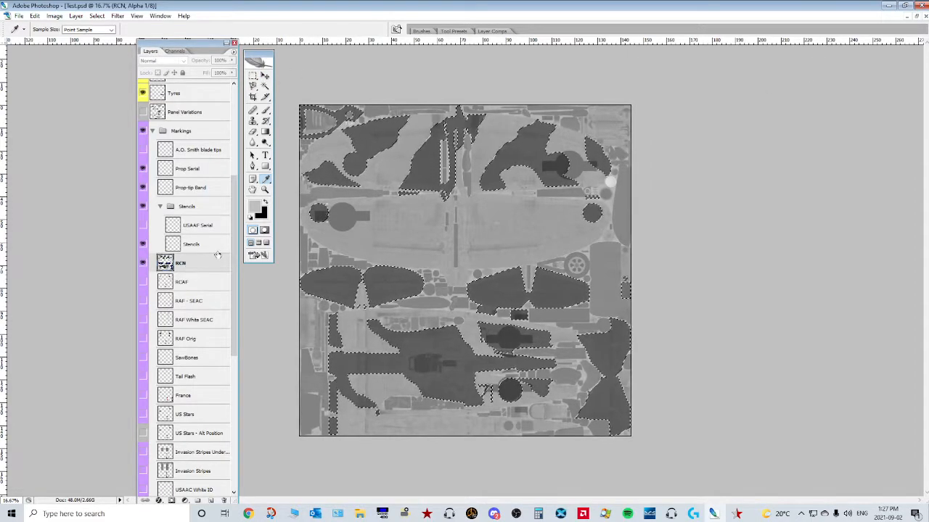
left_click(34, 15)
left_click(42, 44)
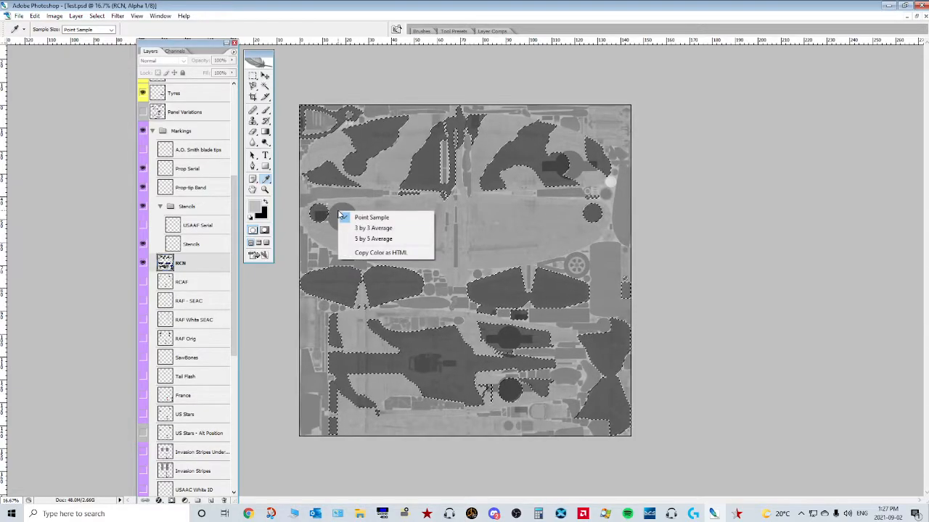
left_click(253, 76)
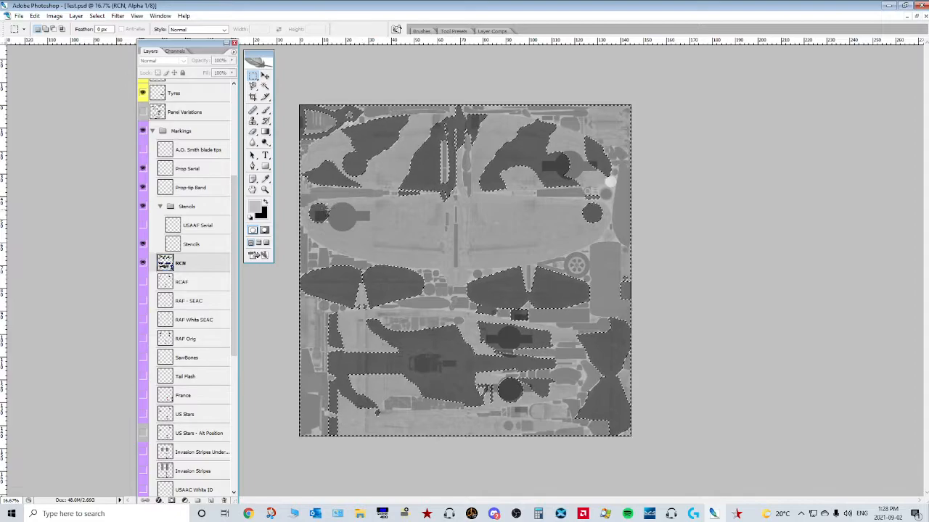
- Sample a mid grey from the alpha channel and, with the Brush at 79 px, start covering the roundel ghost on the lower wing
left_click(266, 179)
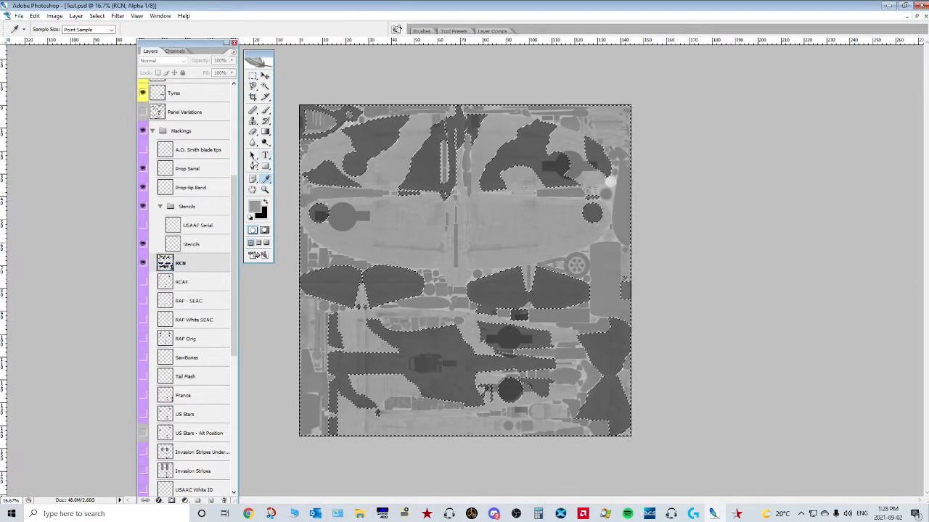
left_click(266, 110)
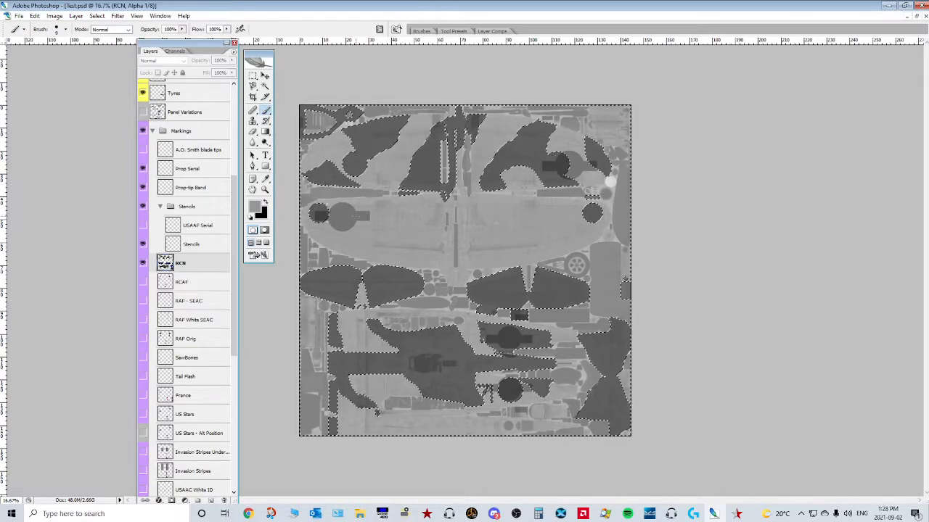
left_click(66, 31)
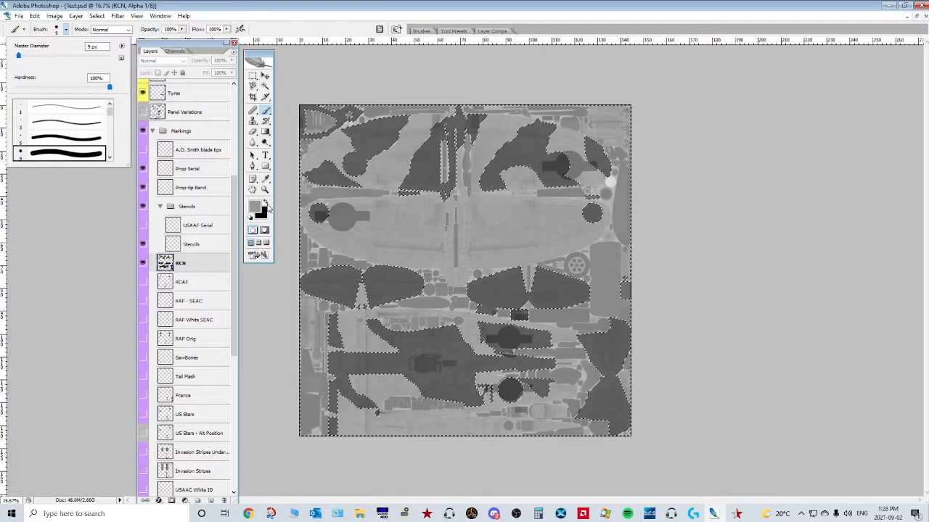
left_click_drag(19, 58, 53, 58)
left_click(364, 217)
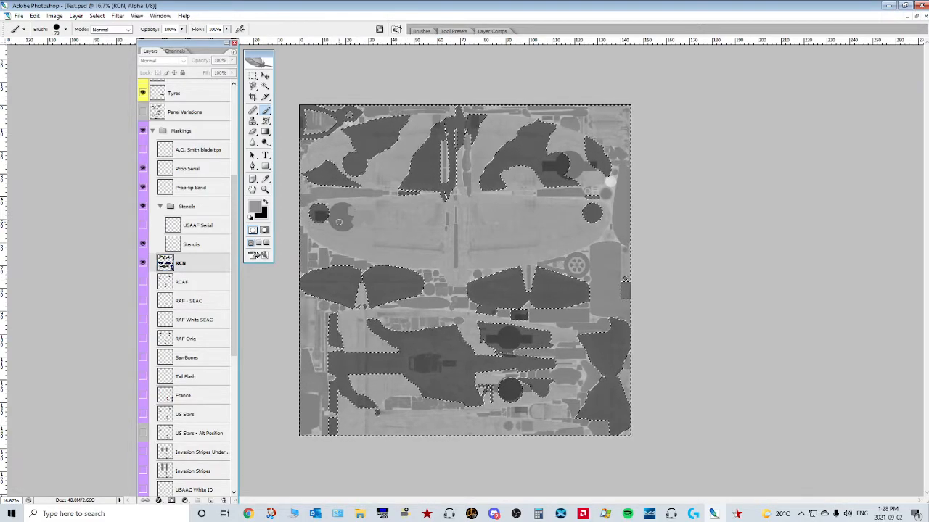
- Zoom in to 25% and move the toolbox and the Layers palette clear of the template
key("ctrl+plus")
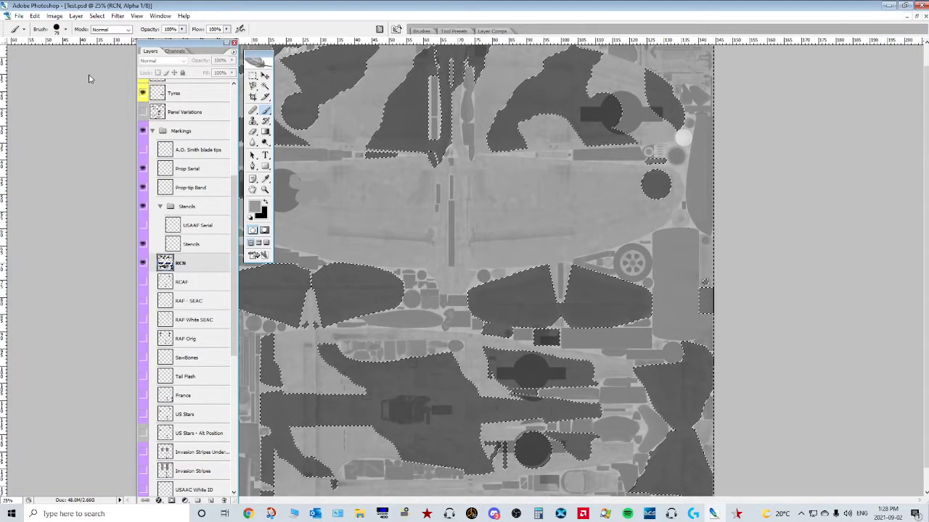
left_click_drag(256, 57, 89, 79)
left_click_drag(189, 43, 172, 70)
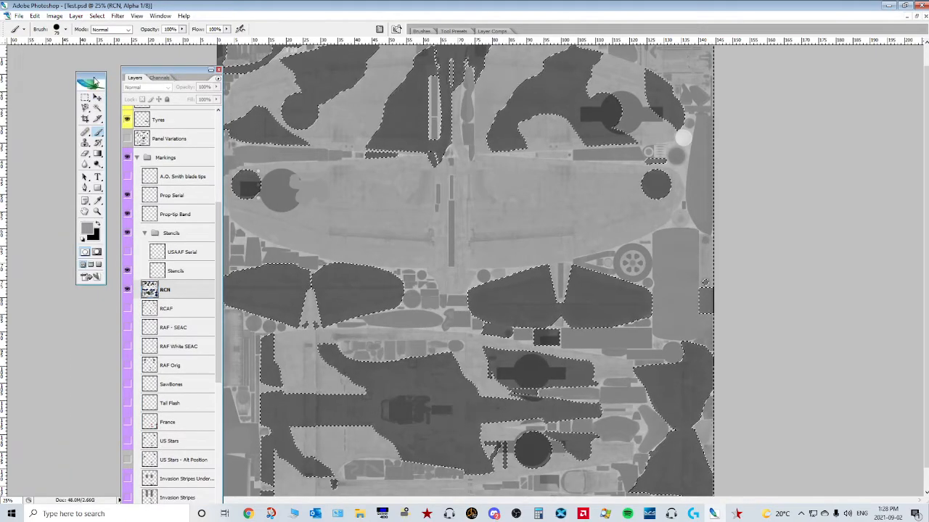
left_click_drag(95, 82, 68, 79)
left_click_drag(124, 69, 85, 62)
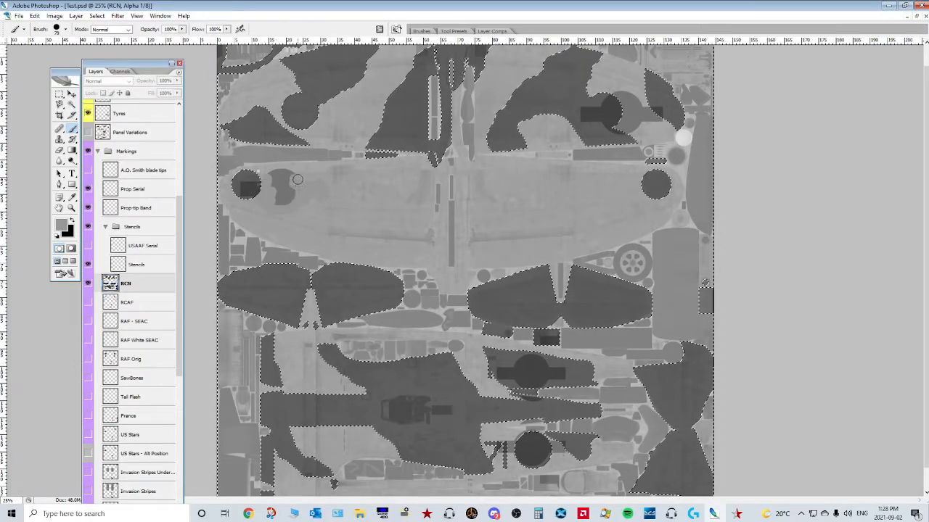
- Paint grey over the rest of the lower-wing roundel ghost and the unpainted part of the upper-wing one
mouse_move(273, 179)
left_mouse_down()
mouse_move(294, 201)
mouse_move(291, 182)
left_mouse_up()
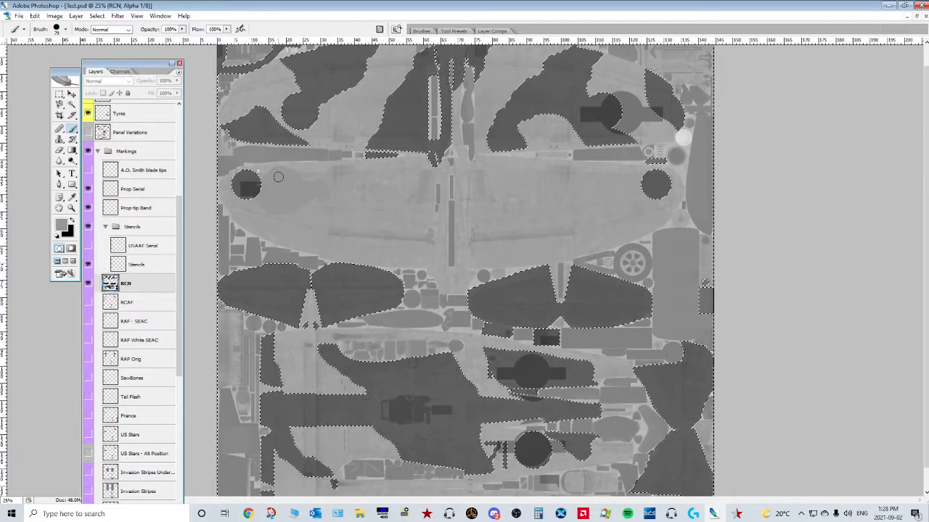
scroll(537, 239, "up", 2)
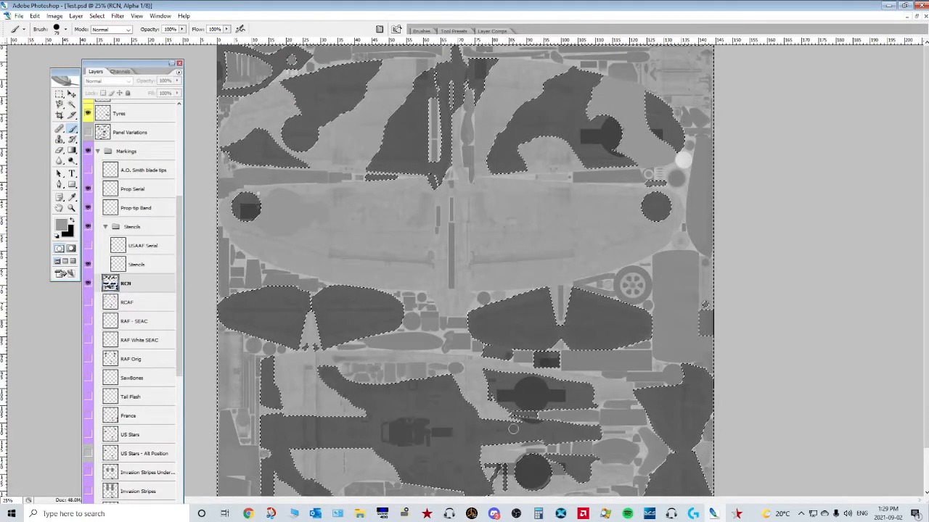
scroll(521, 440, "down", 1)
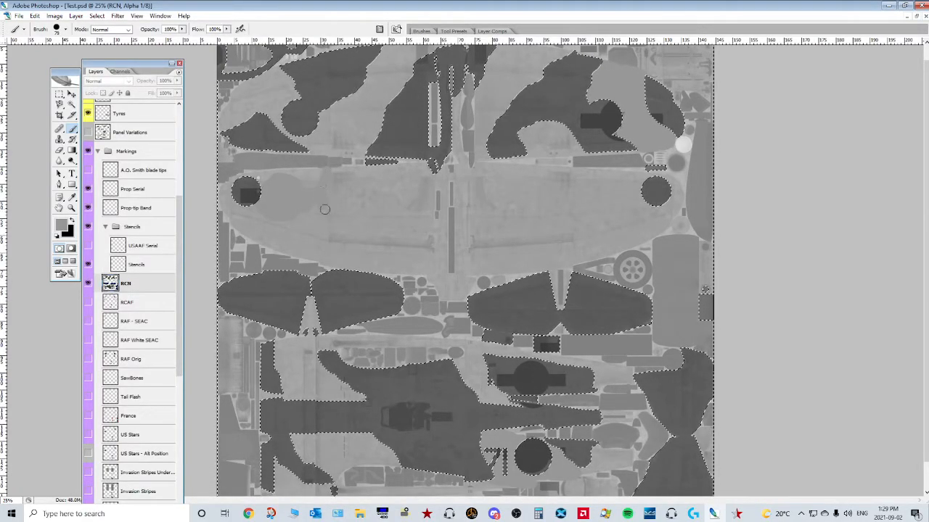
- Enlarge the brush's master diameter to 210 px
left_click(66, 29)
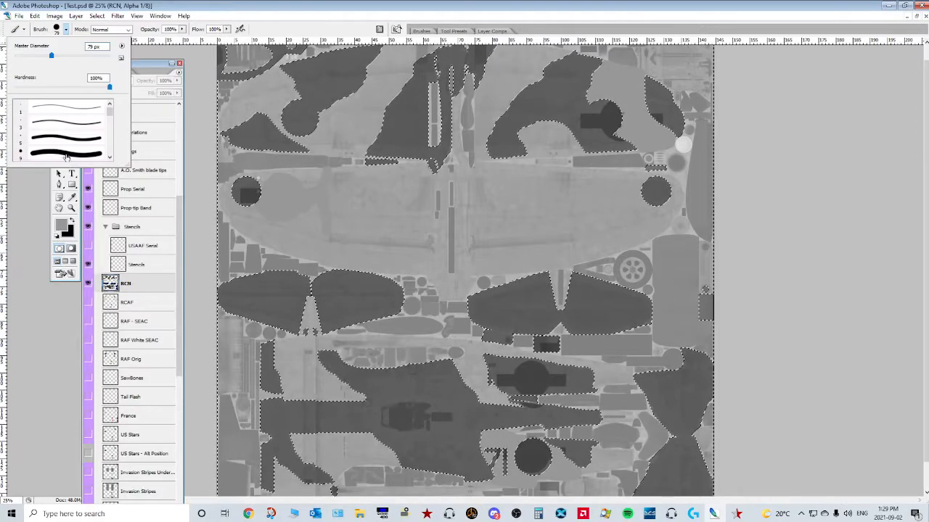
left_click_drag(51, 55, 86, 60)
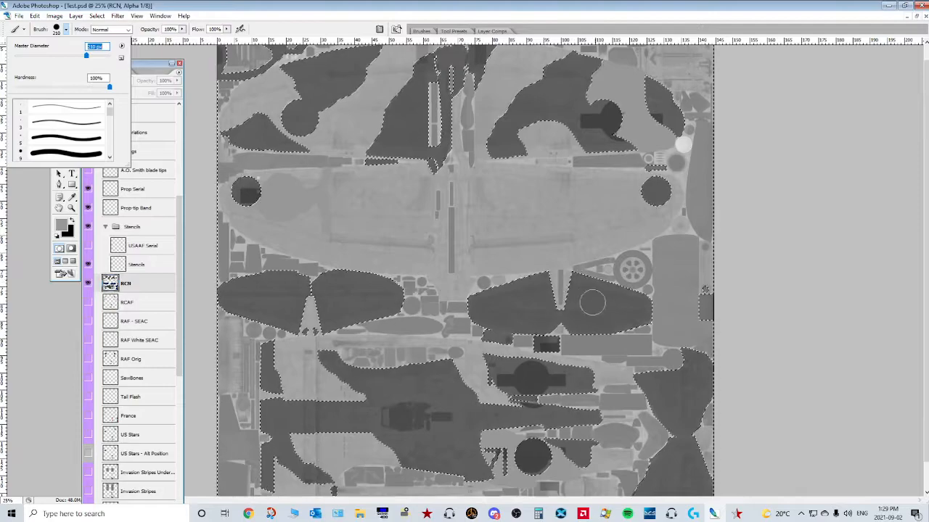
left_click_drag(926, 454, 926, 482)
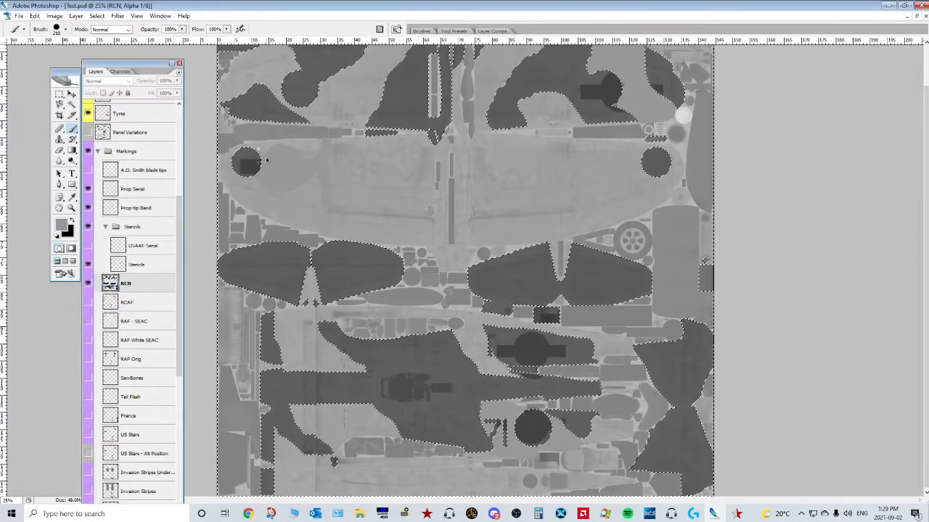
- Undo the grey brush strokes over the roundel ghosts on both wings
key("ctrl+alt+z")
key("ctrl+alt+z")
key("ctrl+alt+z")
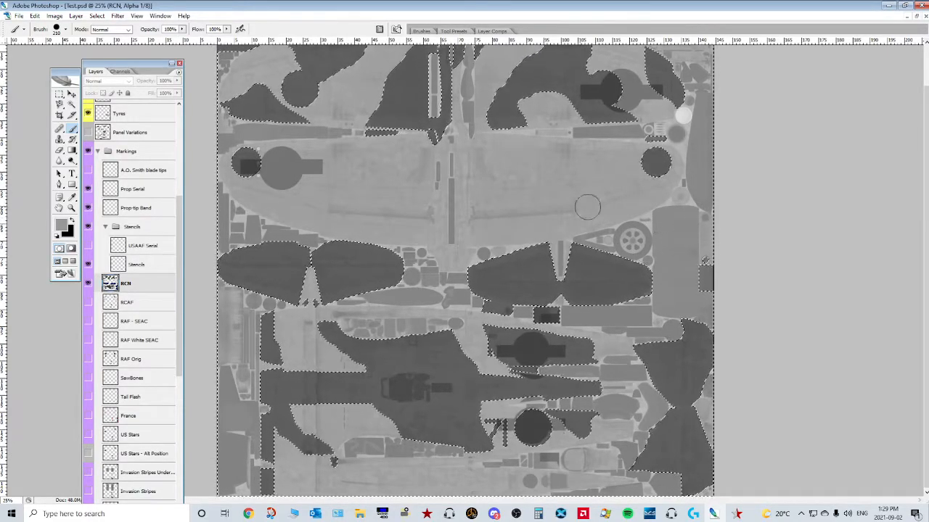
- Paint the whole unpainted lower wing surface in the Alpha 1 channel with the uniform mid grey
mouse_move(327, 175)
left_mouse_down()
mouse_move(306, 176)
mouse_move(280, 153)
mouse_move(243, 156)
left_mouse_up()
mouse_move(238, 200)
left_mouse_down()
mouse_move(303, 222)
mouse_move(461, 244)
mouse_move(533, 237)
mouse_move(606, 214)
mouse_move(652, 192)
mouse_move(675, 166)
mouse_move(414, 141)
mouse_move(246, 151)
left_mouse_up()
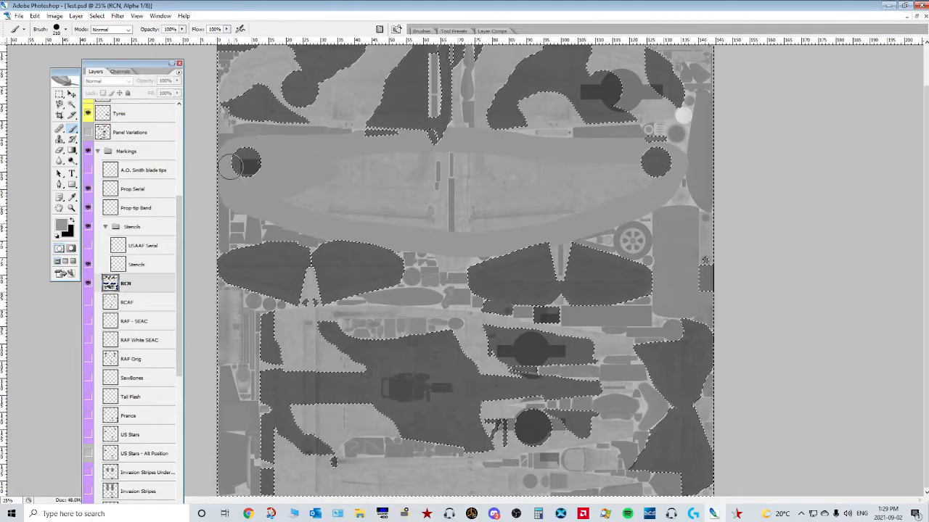
mouse_move(349, 214)
left_mouse_down()
mouse_move(512, 222)
mouse_move(638, 191)
mouse_move(646, 177)
mouse_move(401, 154)
mouse_move(323, 167)
mouse_move(344, 172)
mouse_move(332, 196)
mouse_move(358, 182)
mouse_move(454, 168)
mouse_move(436, 194)
mouse_move(474, 192)
mouse_move(465, 209)
mouse_move(620, 189)
mouse_move(555, 187)
mouse_move(595, 181)
left_mouse_up()
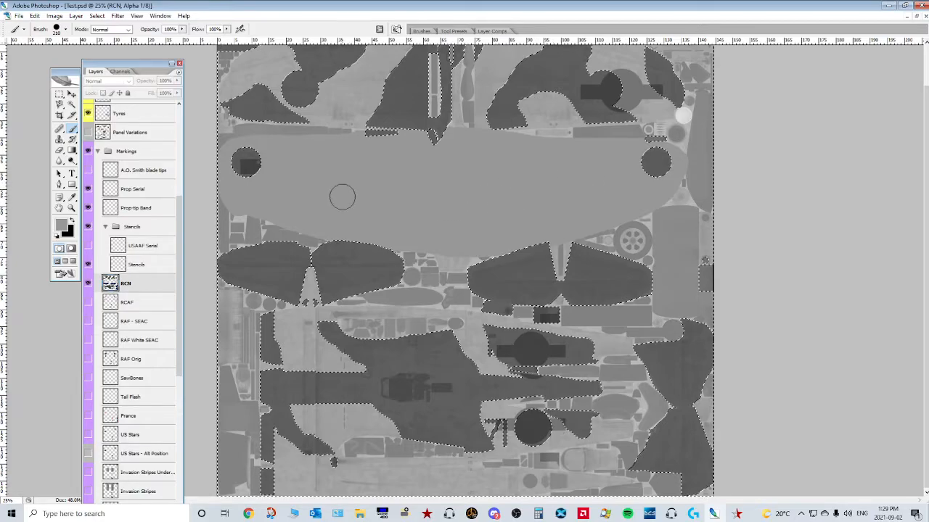
- Paint mid grey over the unpainted part of the roundel ghost on the upper wing
scroll(631, 114, "up", 1)
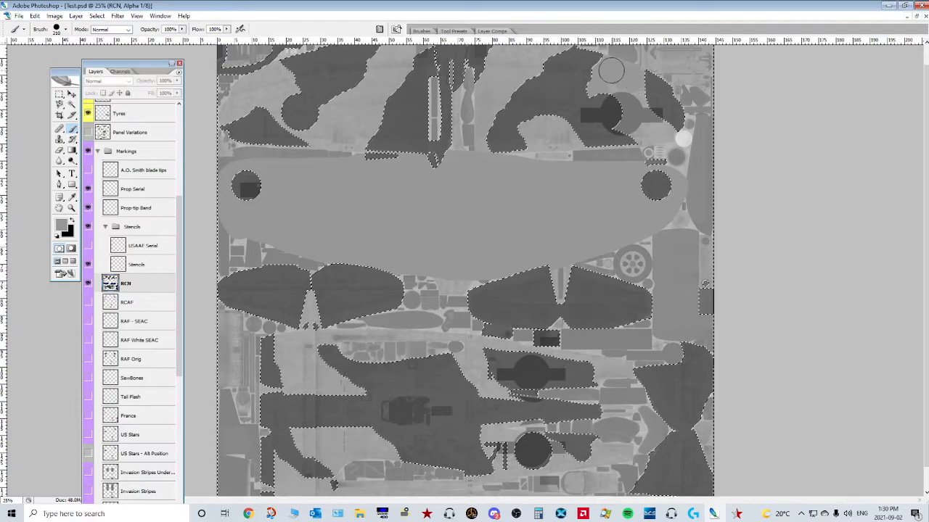
mouse_move(622, 89)
left_mouse_down()
mouse_move(615, 109)
mouse_move(662, 120)
left_mouse_up()
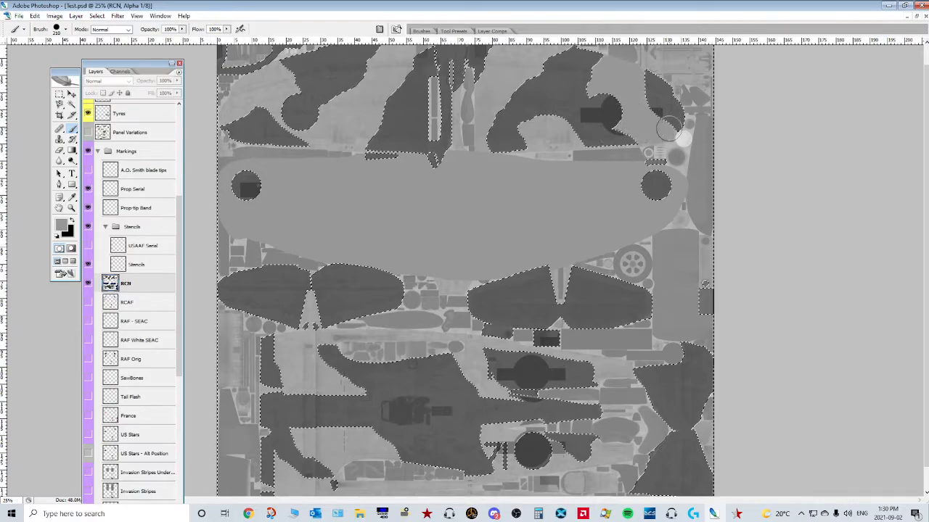
scroll(566, 388, "down", 1)
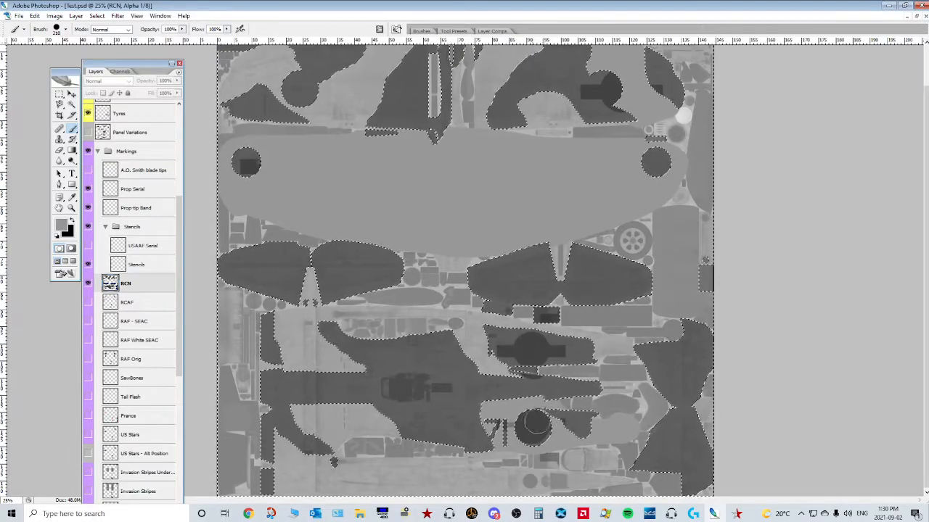
scroll(620, 187, "up", 2)
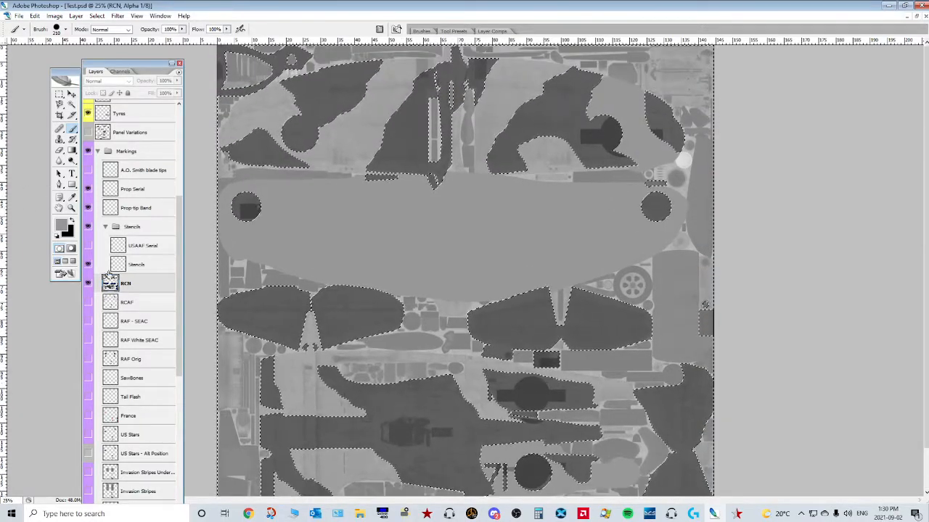
- Sample the dark grey of the upper wing's camouflage for the Brush and undo the stray stroke beside the camouflage edge
left_click(72, 196)
left_click(576, 111)
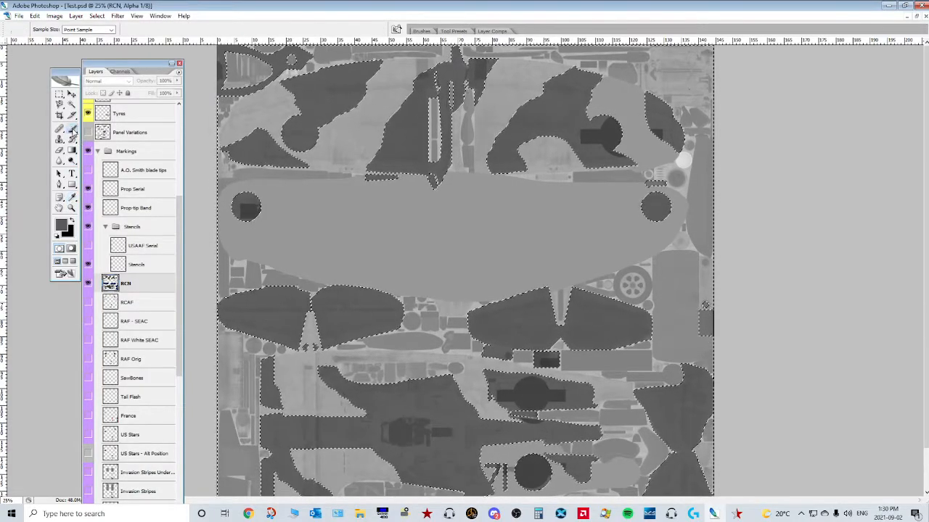
left_click(72, 128)
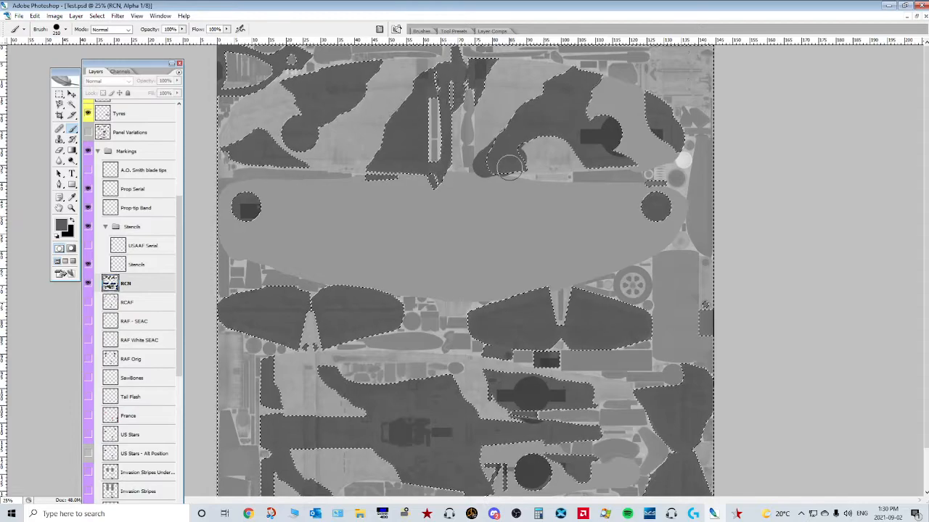
key("ctrl+z")
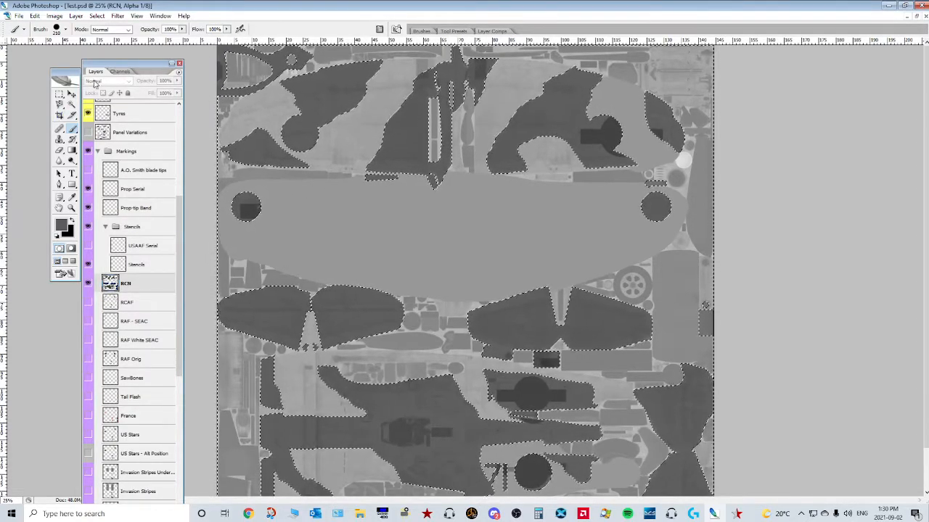
- Activate the RCN layer and invert the selection back to the painted areas
left_click(120, 71)
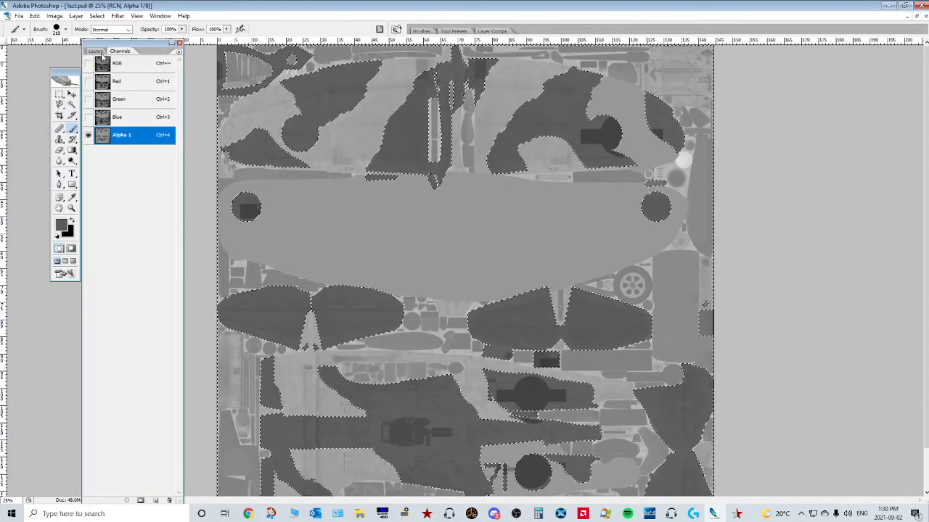
left_click(96, 51)
left_click(110, 264)
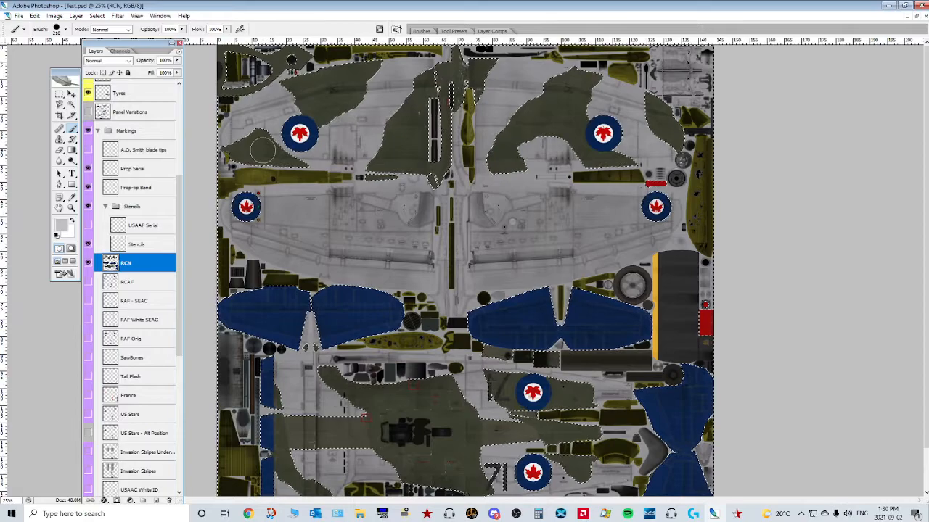
left_click(60, 95)
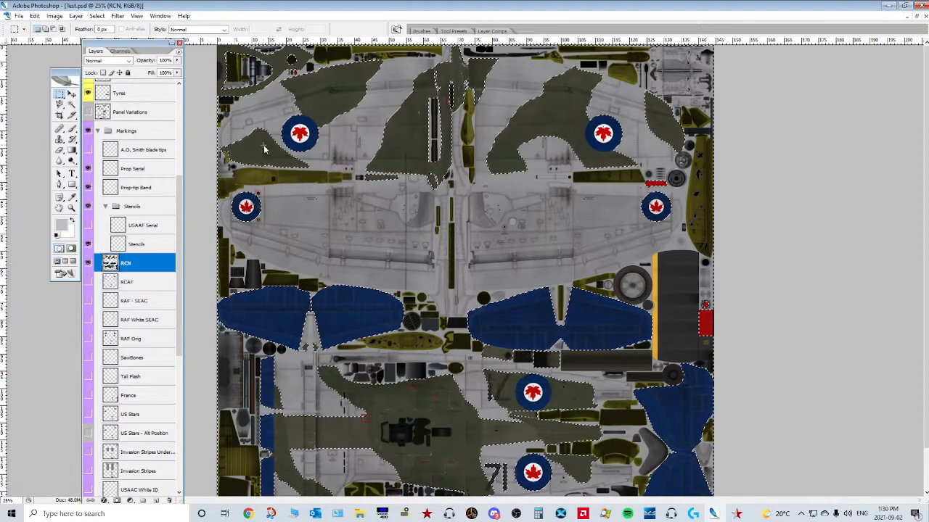
left_click(295, 166)
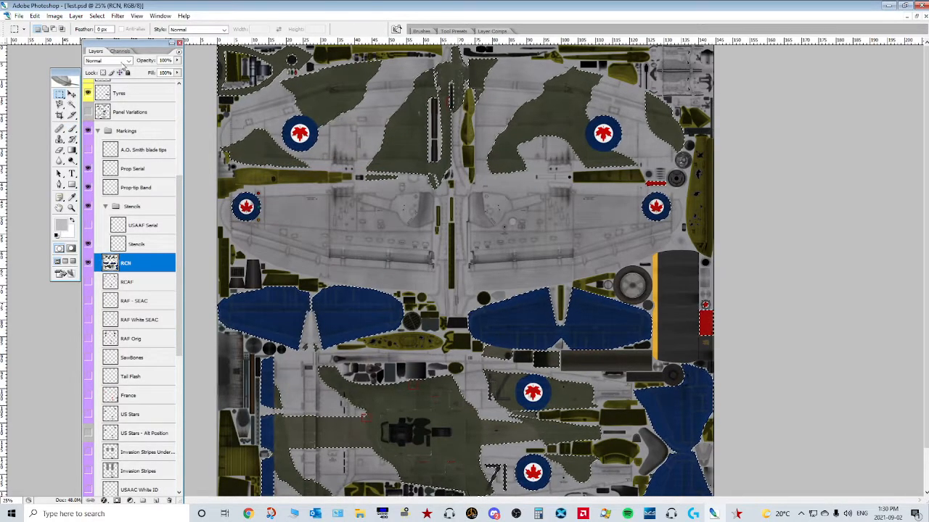
- Return to the Alpha 1 channel and paint dark grey over the roundel ghost in the upper wing's camouflage
left_click(126, 53)
left_click(139, 136)
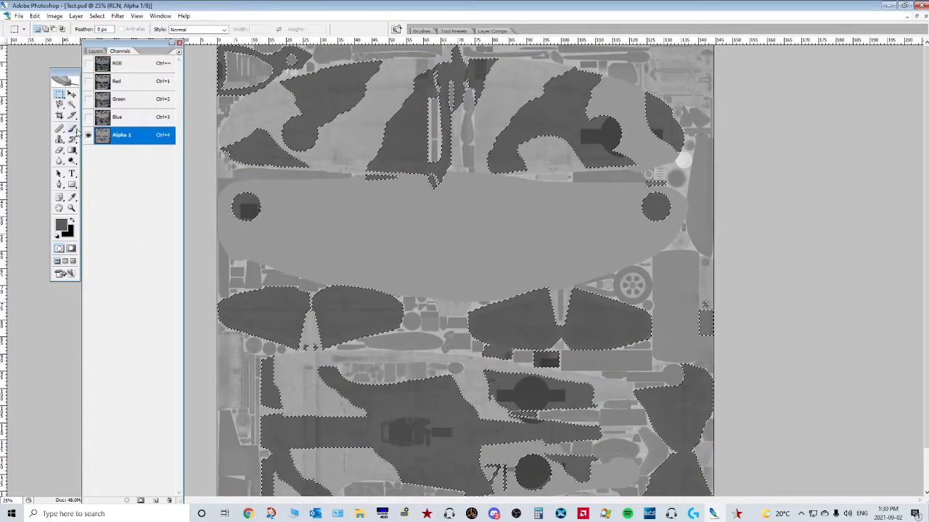
left_click(73, 129)
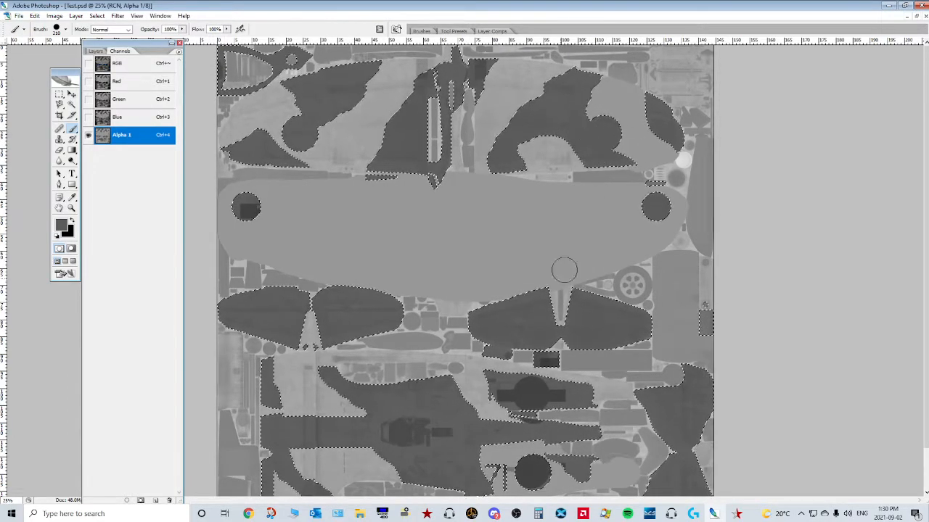
- Paint dark grey over the roundel and bar ghosts left inside the selected painted areas of the fuselage sides
left_click_drag(561, 396, 550, 400)
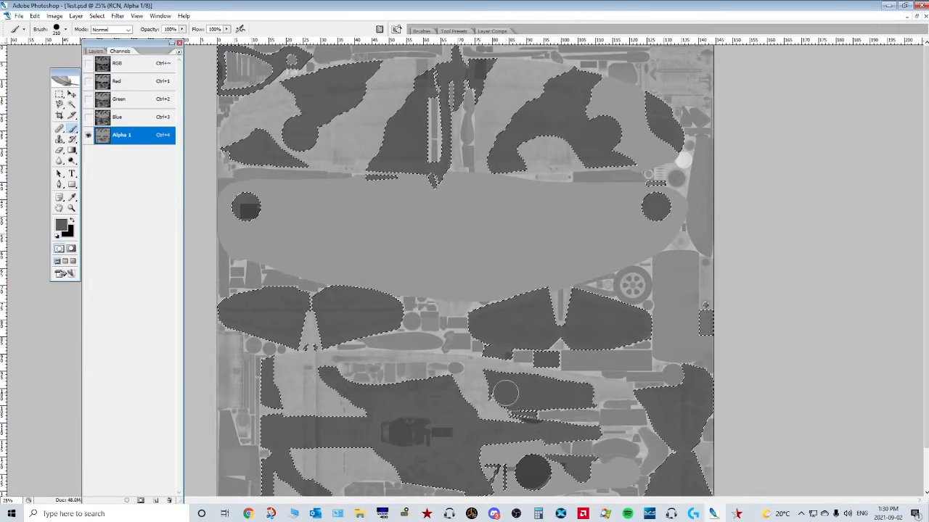
scroll(508, 394, "down", 2)
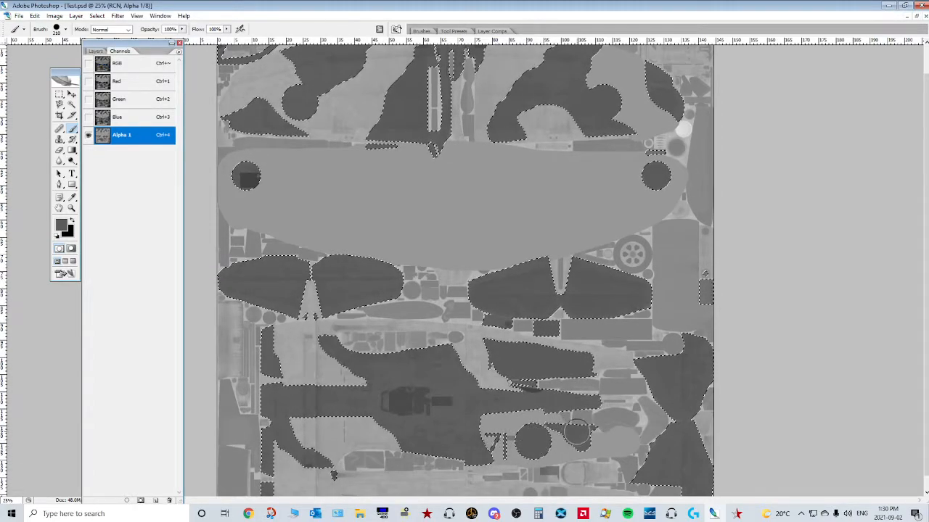
scroll(576, 433, "down", 1)
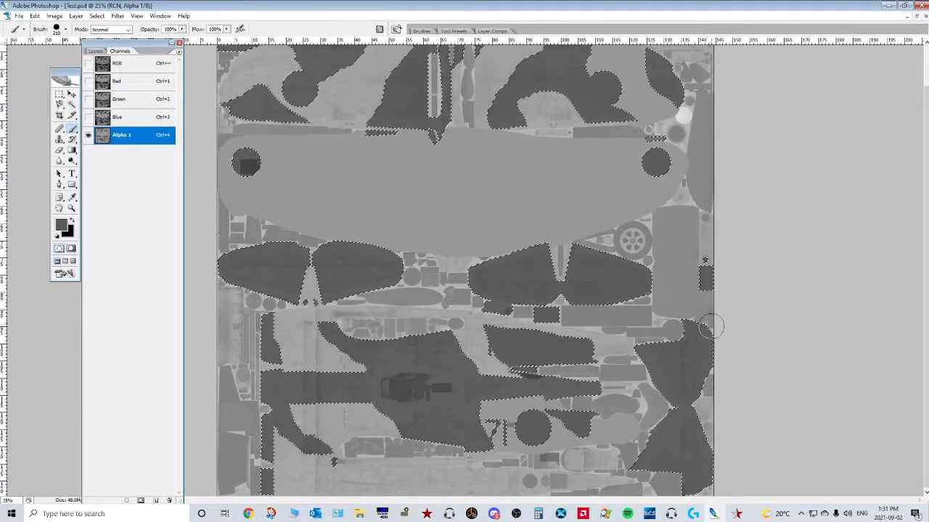
key("ctrl+minus")
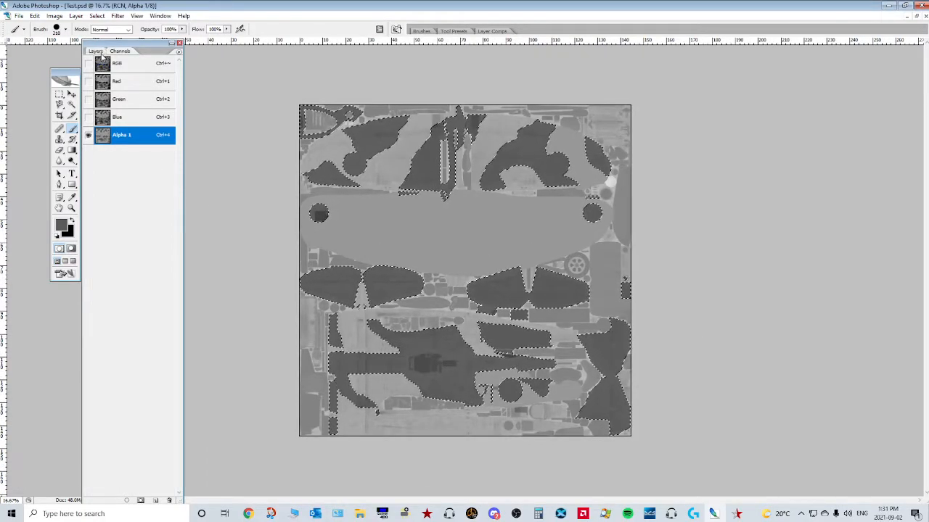
- Compare the alpha with the RCN layer's colours and paint out the dark patch in the lower wing's roundel circle on Alpha 1
left_click(96, 50)
left_click(111, 264)
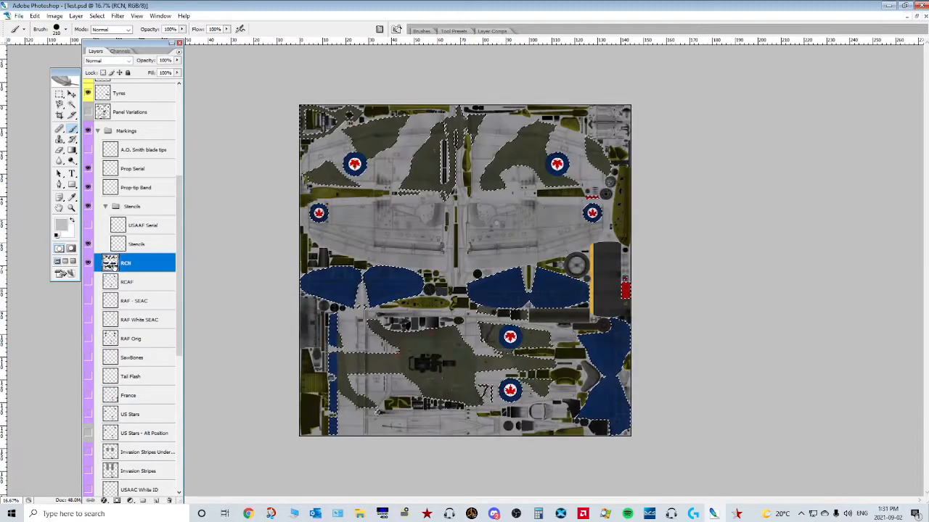
left_click(120, 51)
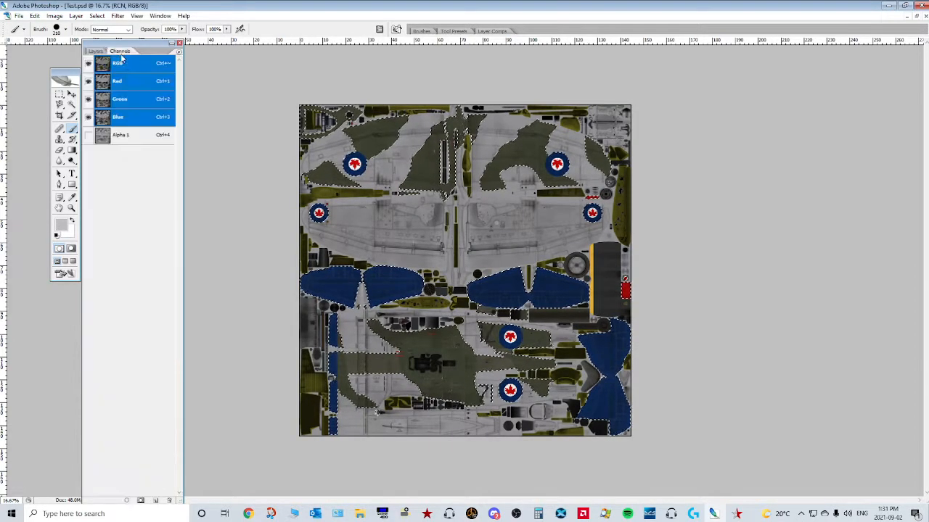
left_click(118, 137)
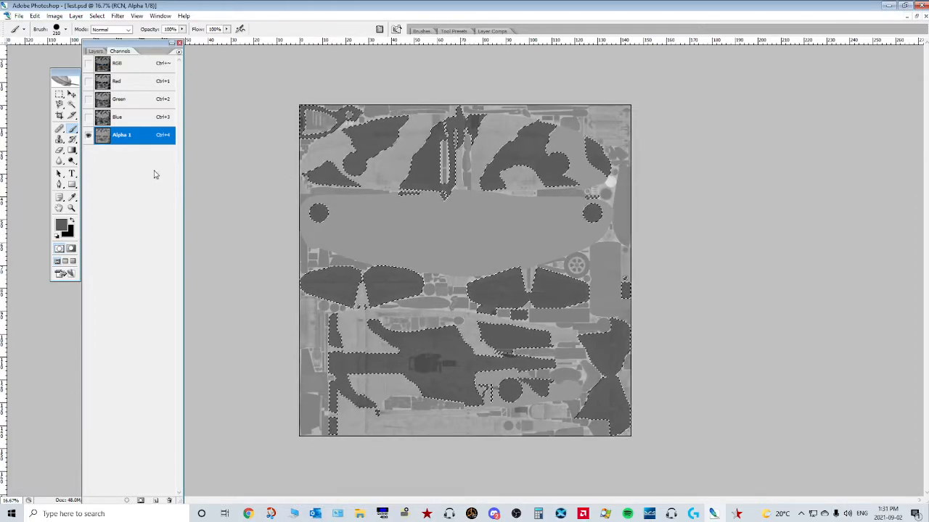
- Restore the RGB composite and save the layered document as Test2 in Photoshop format with maximized compatibility
left_click(110, 64)
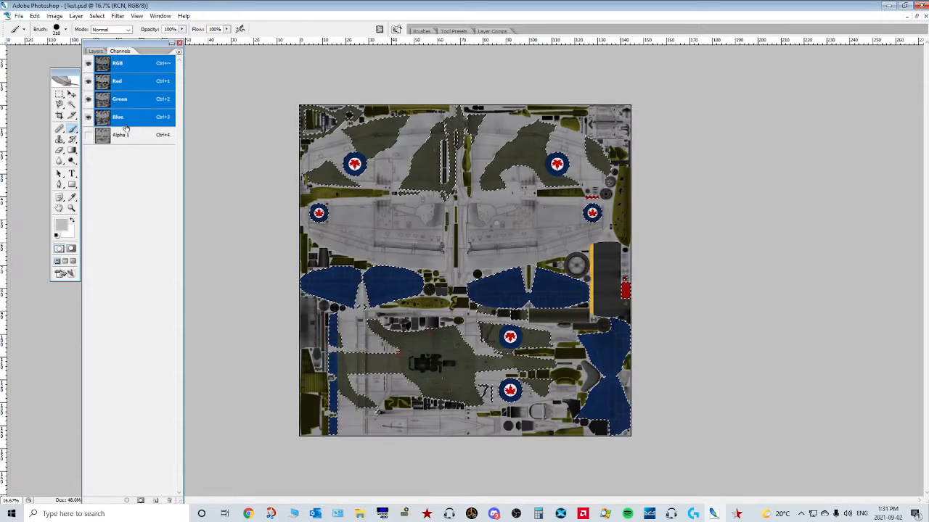
left_click(18, 15)
left_click(41, 122)
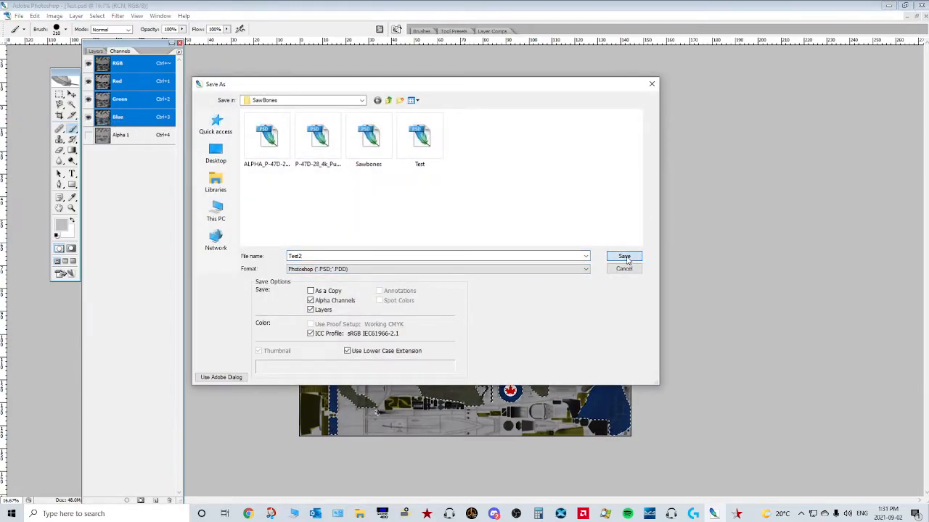
left_click(624, 257)
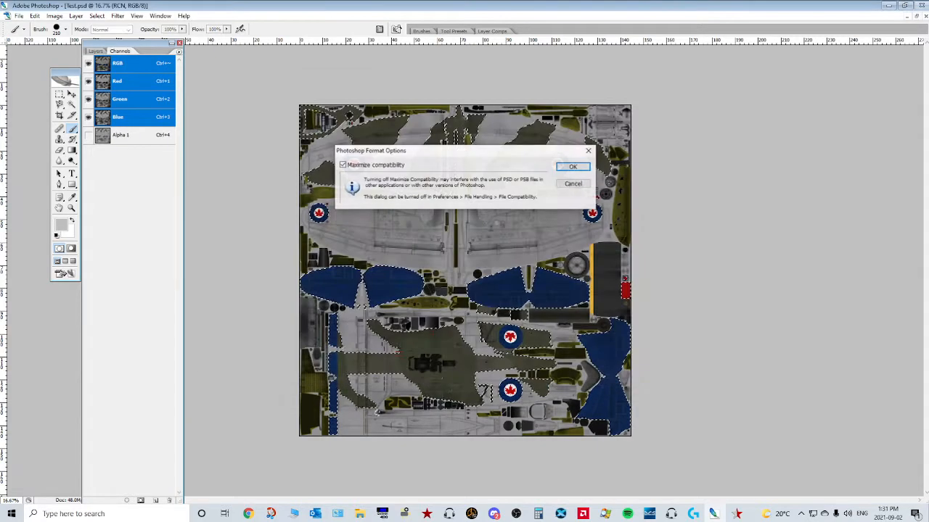
left_click(578, 164)
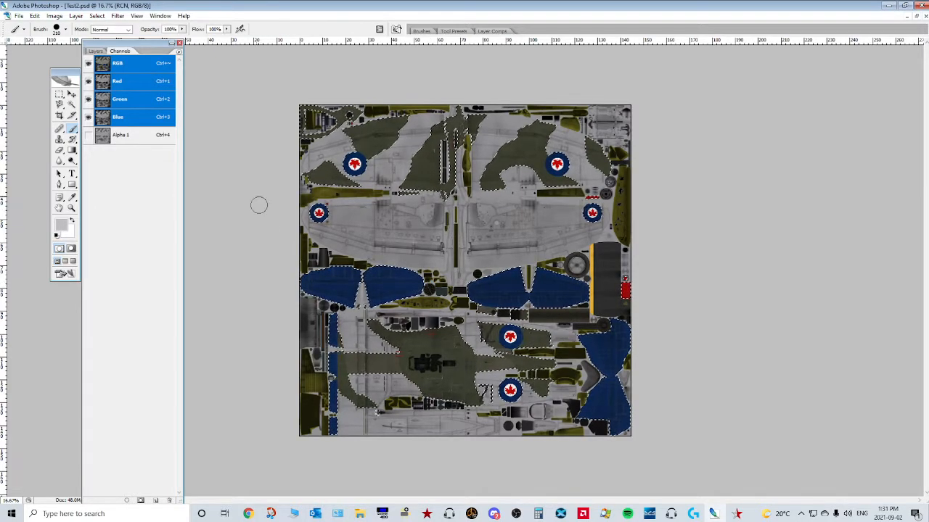
- Flatten the image into a single background layer and clear the selection
left_click(96, 51)
scroll(143, 228, "down", 2)
right_click(133, 229)
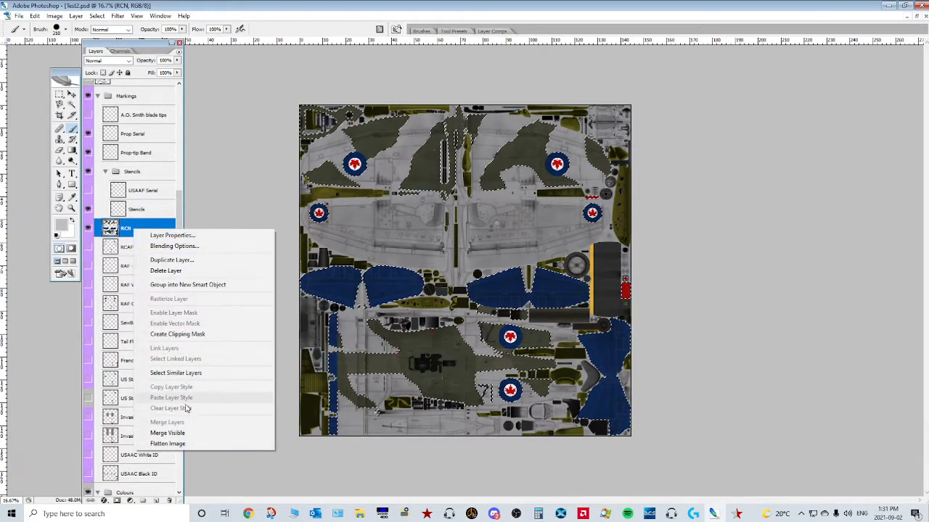
left_click(171, 444)
left_click_drag(448, 156, 259, 68)
left_click(251, 106)
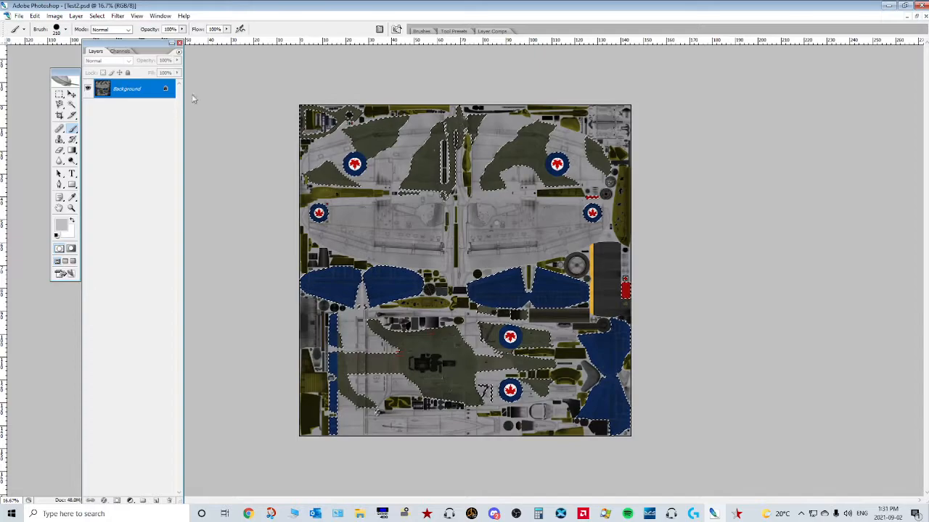
key("ctrl+d")
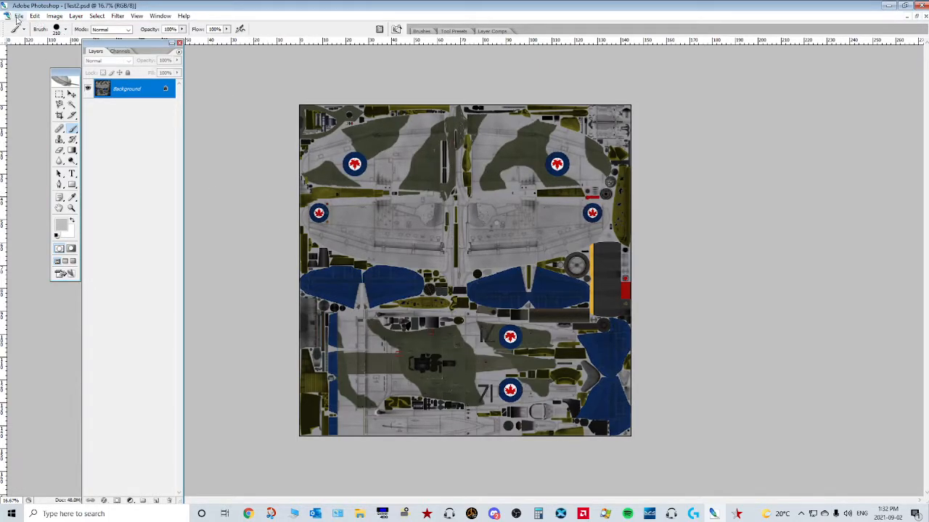
- Save the flattened skin as Test2 in D3D/DDS format, using DXT5 ARGB interpolated alpha with generated MIP maps
left_click(19, 16)
left_click(47, 122)
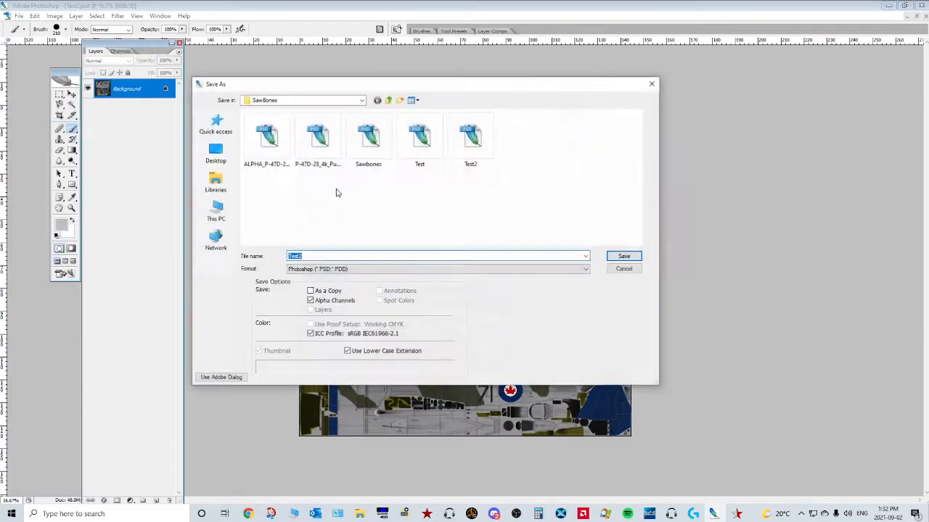
left_click(319, 269)
left_click(322, 298)
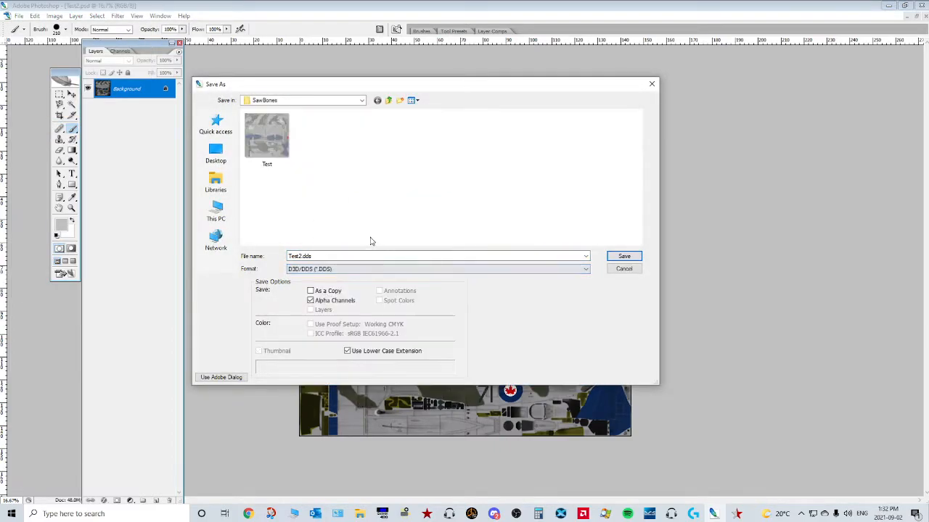
double_click(315, 256)
left_click(315, 204)
left_click(624, 257)
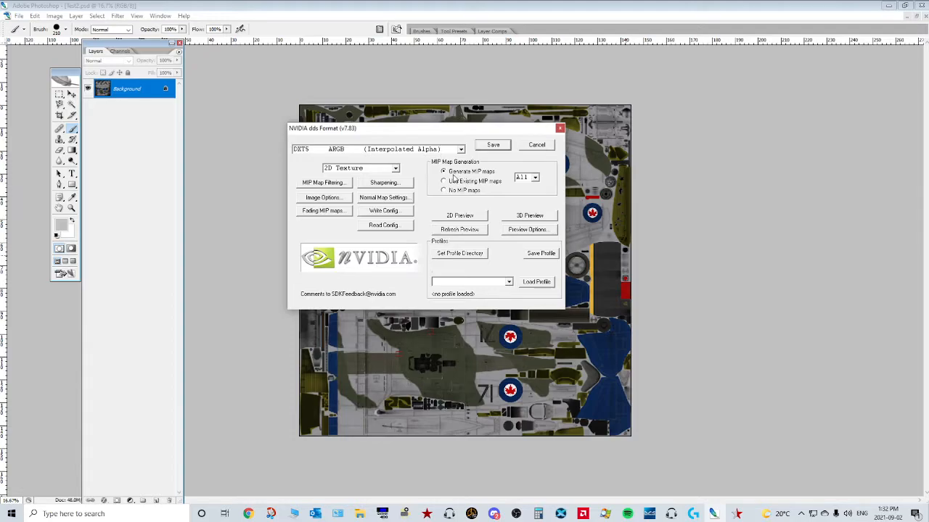
left_click(496, 145)
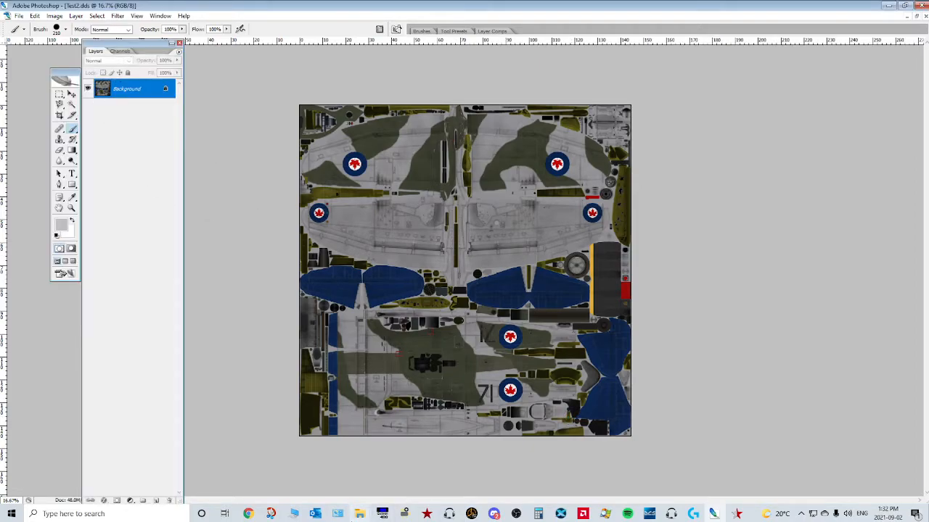
- Copy the Test2 DDS texture from the SawBones folder and paste it into the P47D28 folder shortcut on the desktop
mouse_move(360, 513)
left_click(452, 482)
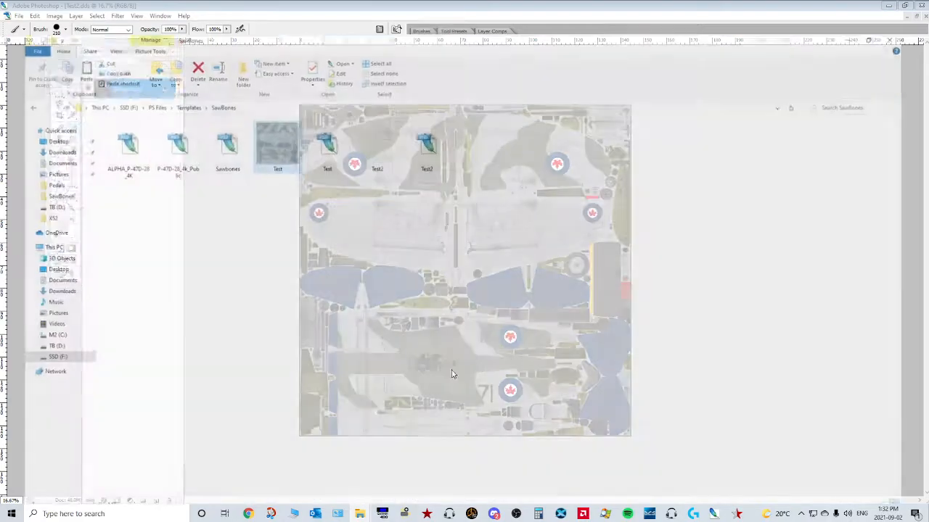
left_click(361, 108)
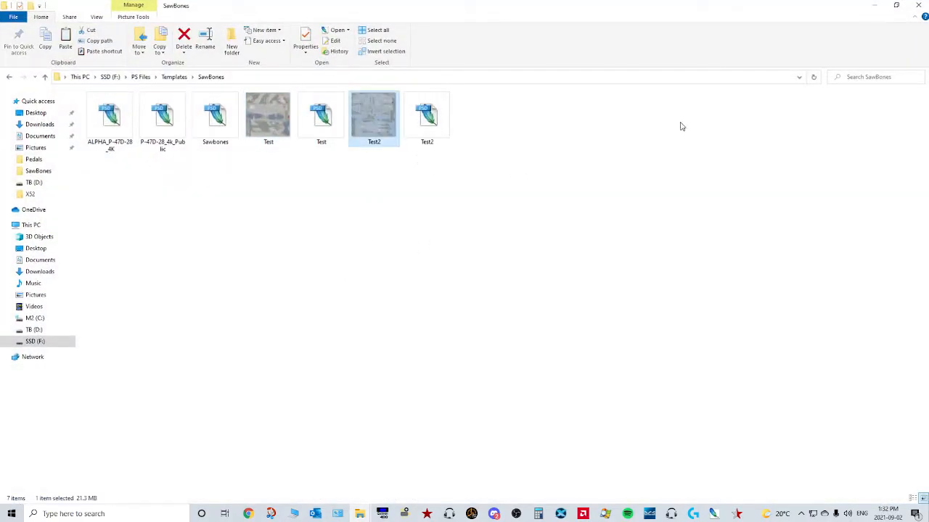
left_click(885, 11)
left_click(886, 9)
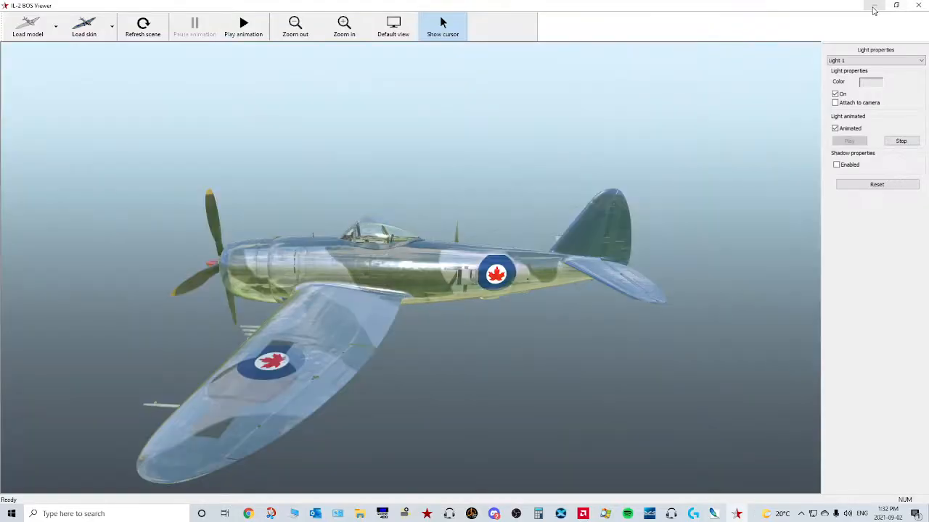
left_click(875, 8)
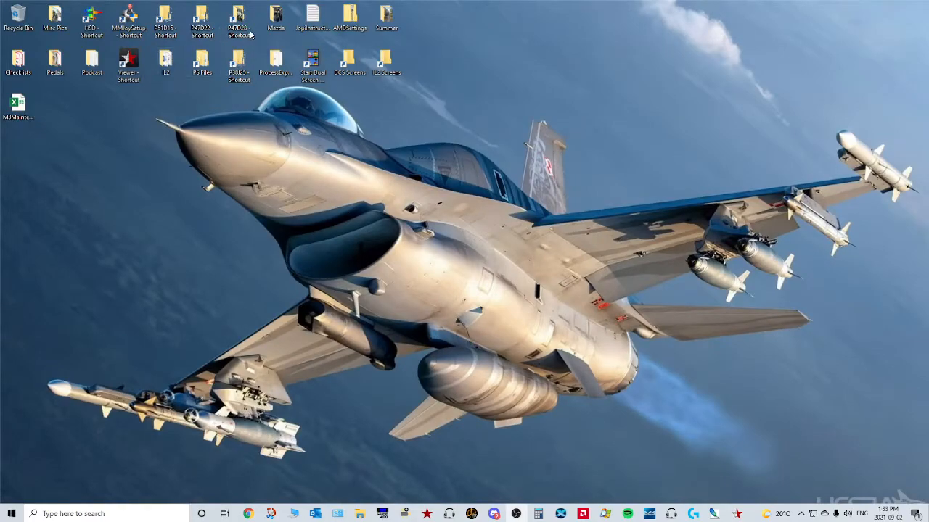
right_click(253, 36)
left_click(279, 236)
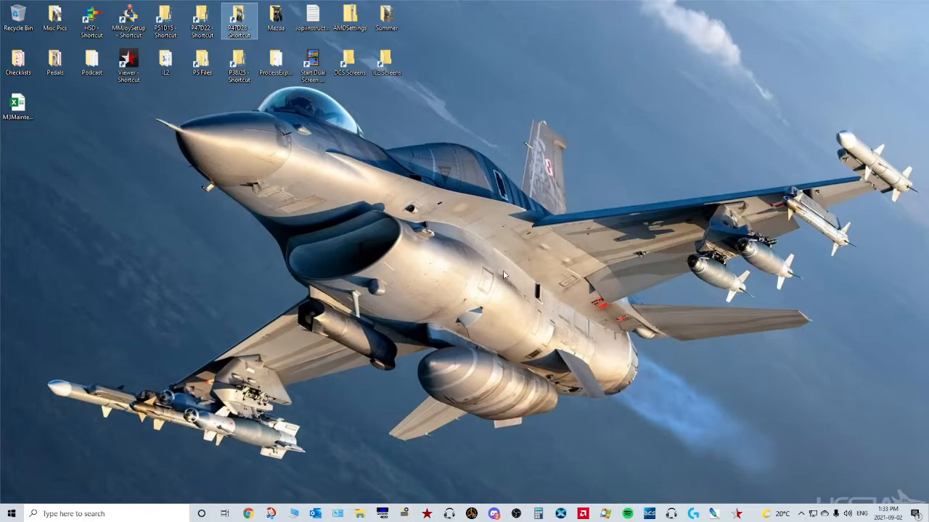
- Switch to IL-2 BOS Viewer, reload the P-47 model and apply the test2.dds skin
left_click(738, 513)
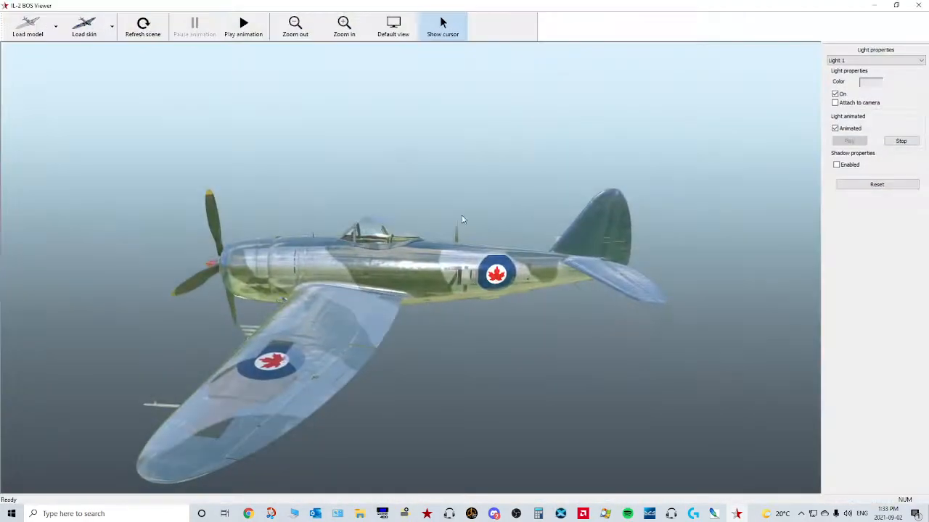
left_click_drag(353, 282, 346, 316)
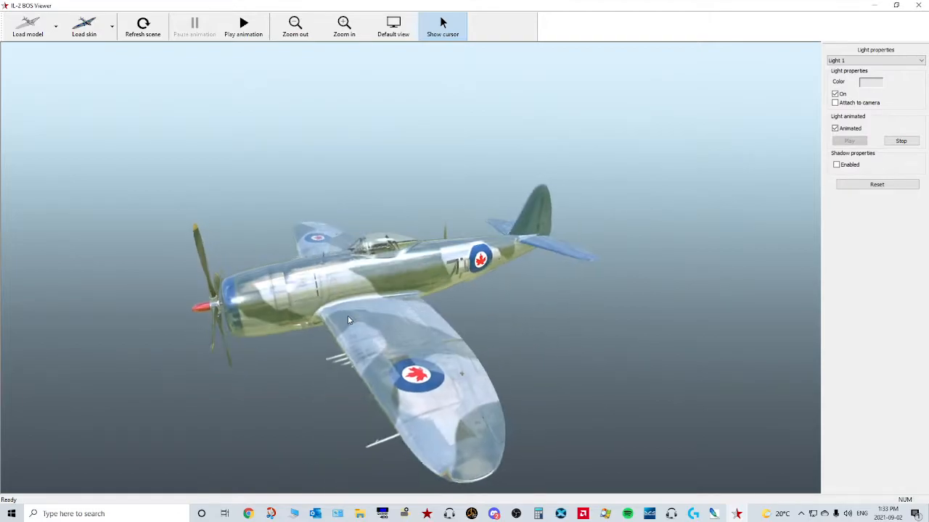
left_click(55, 27)
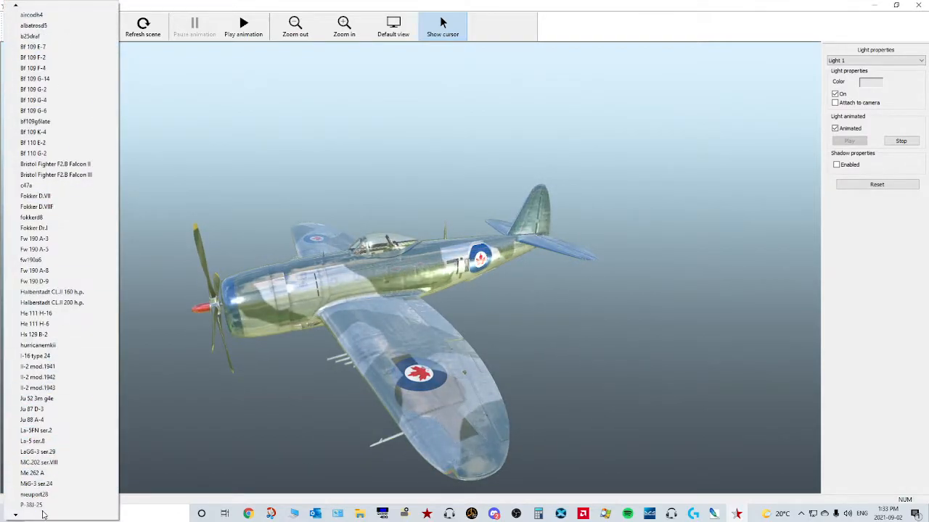
left_click(54, 468)
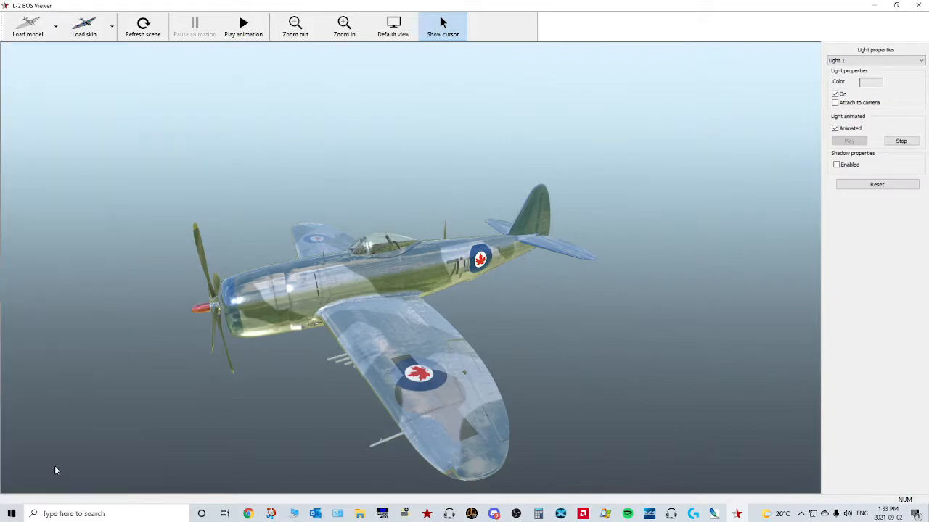
left_click(112, 27)
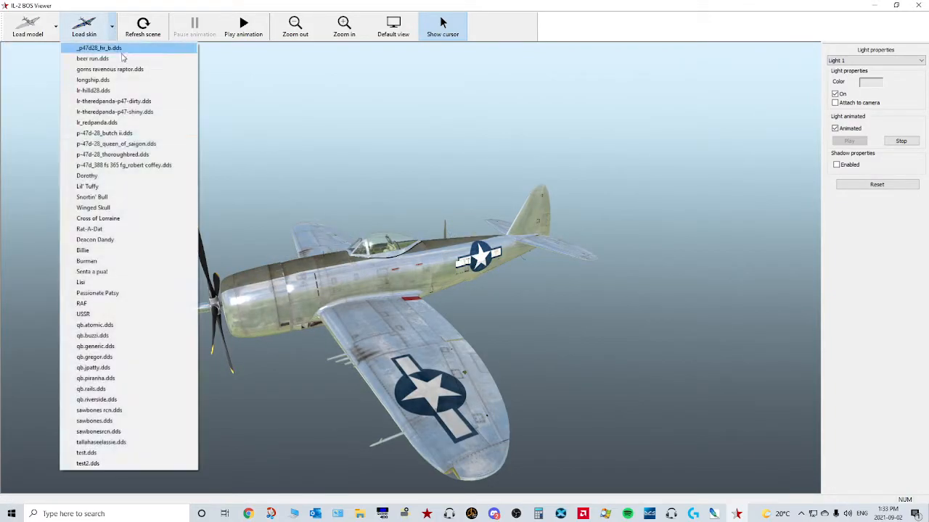
left_click(126, 462)
- Examine the reflections on the P-47's wings, nose, fuselage and roundels from several angles and distances
left_click_drag(295, 374, 282, 355)
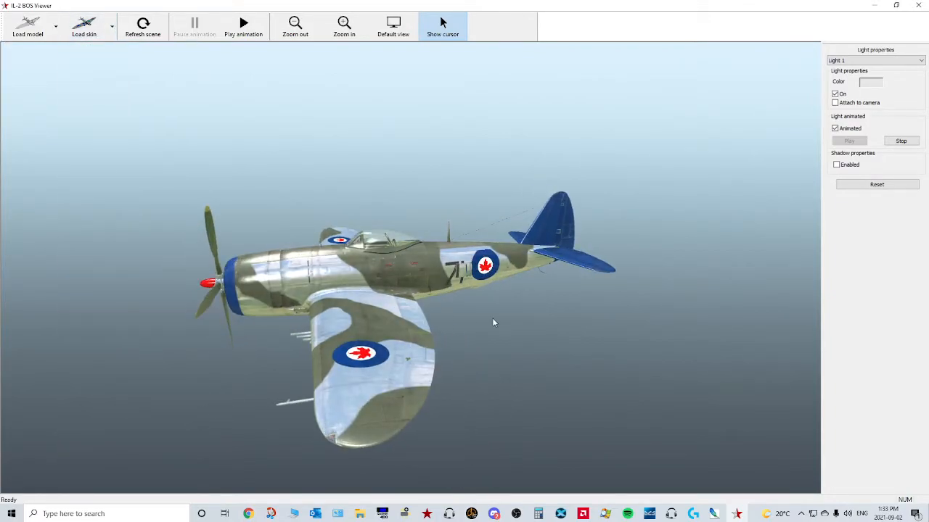
left_click_drag(492, 318, 439, 318)
scroll(505, 339, "up", 3)
left_click_drag(507, 343, 429, 360)
scroll(316, 351, "up", 3)
left_click_drag(304, 343, 447, 321)
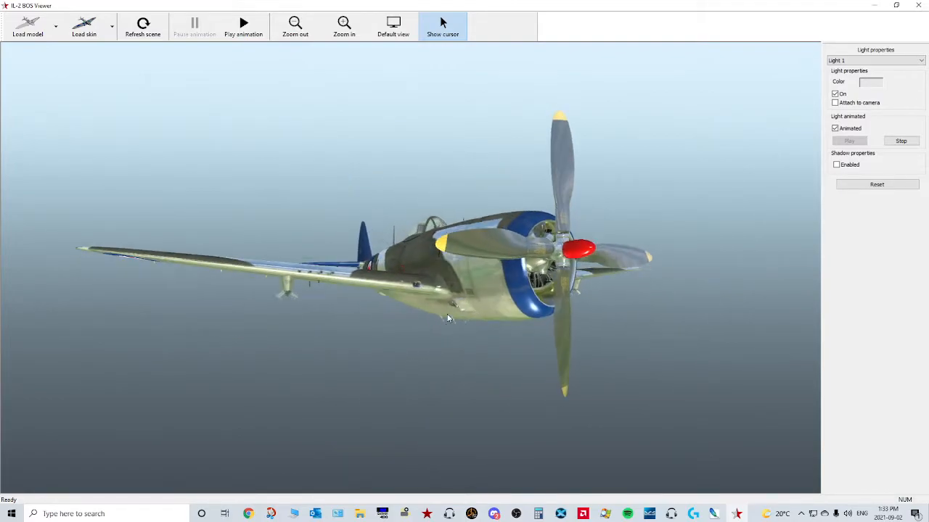
left_click_drag(517, 290, 259, 361)
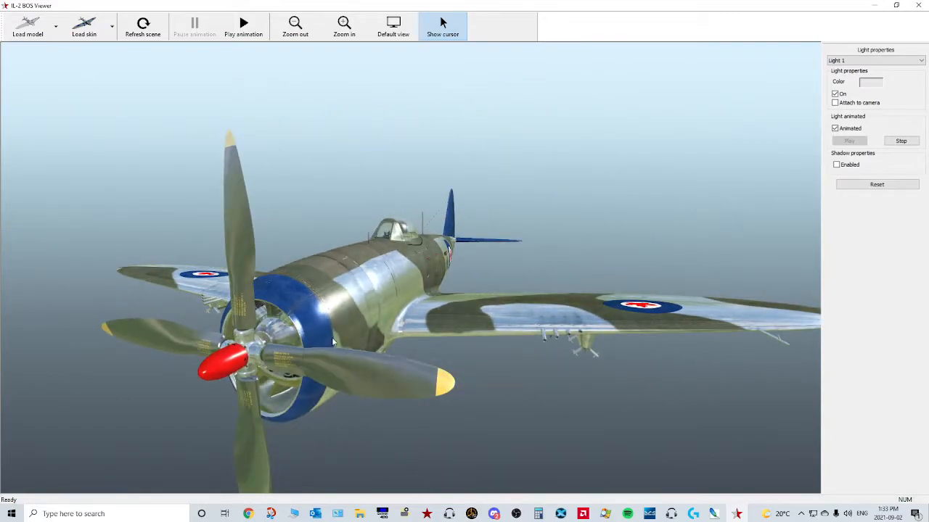
left_click_drag(381, 305, 308, 336)
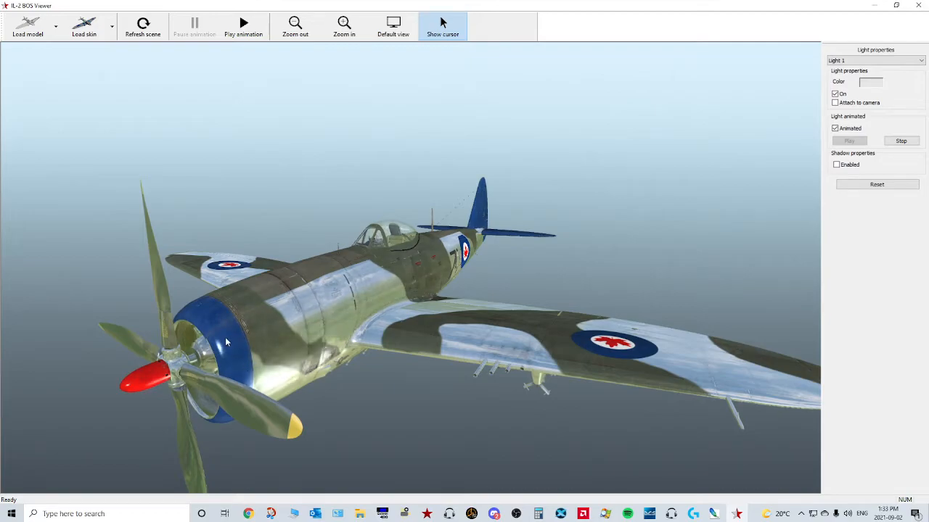
left_click_drag(229, 342, 516, 269)
scroll(190, 438, "up", 3)
left_click_drag(545, 334, 210, 266)
left_click_drag(552, 317, 471, 334)
- Switch back to Photoshop and inspect the painted areas in Test2.dds's Alpha 1 channel across the whole skin
key("alt+Tab")
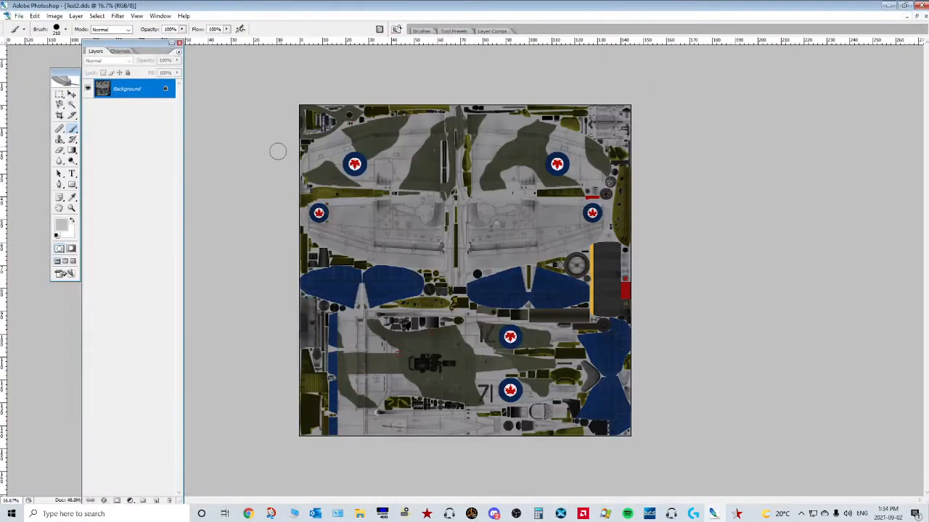
left_click(120, 51)
left_click(137, 136)
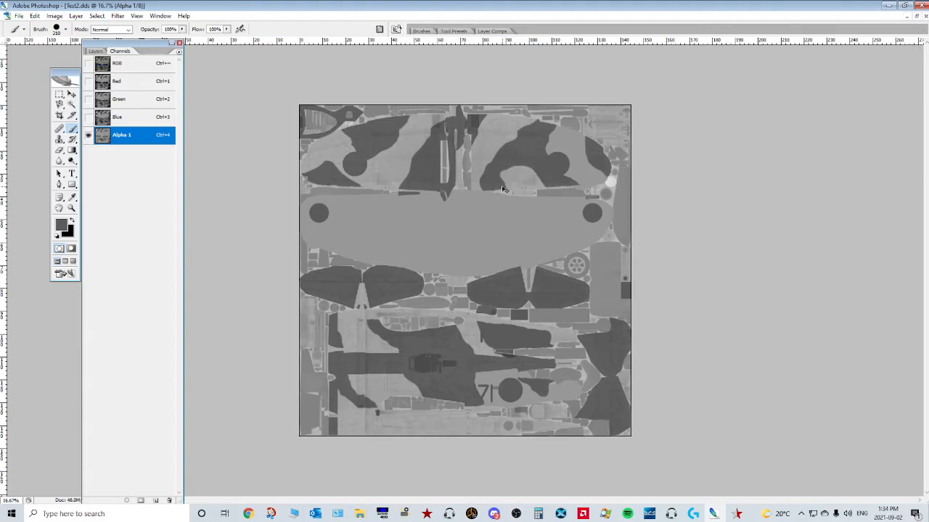
key("ctrl+plus")
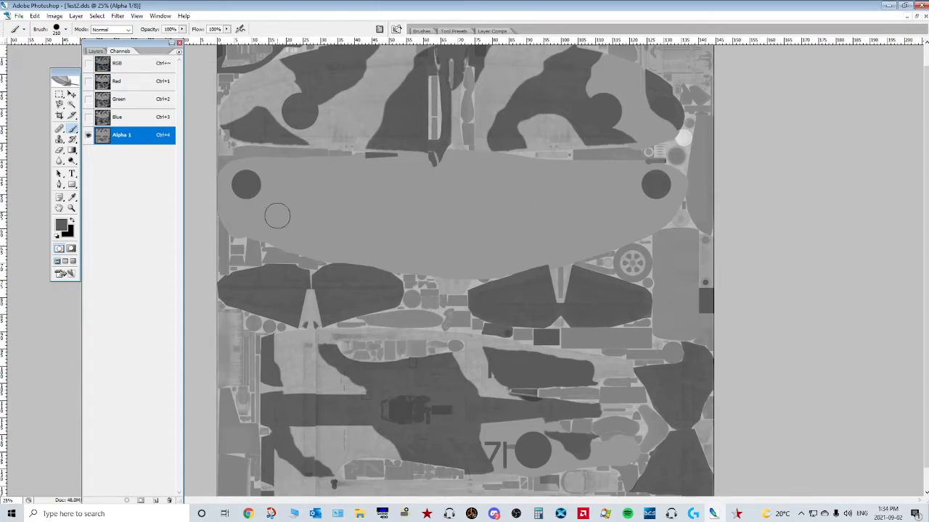
scroll(447, 255, "down", 2)
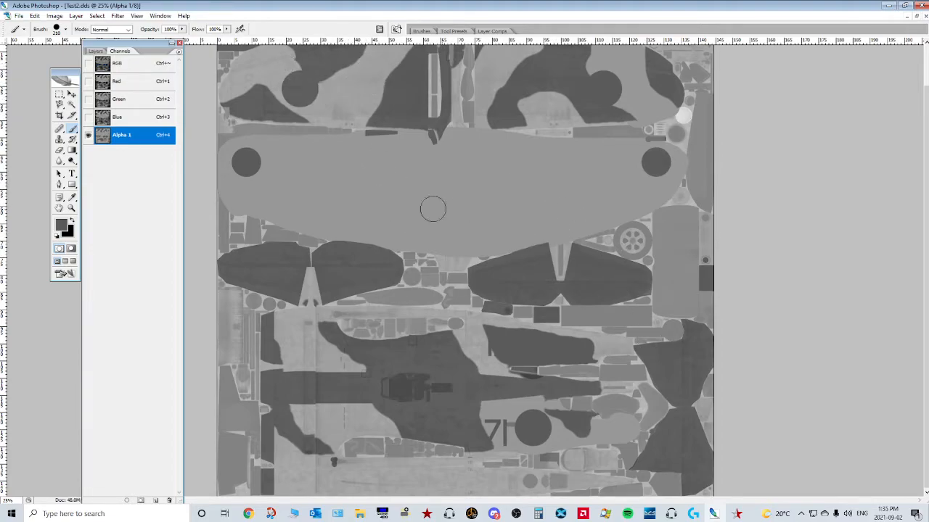
scroll(559, 182, "up", 4)
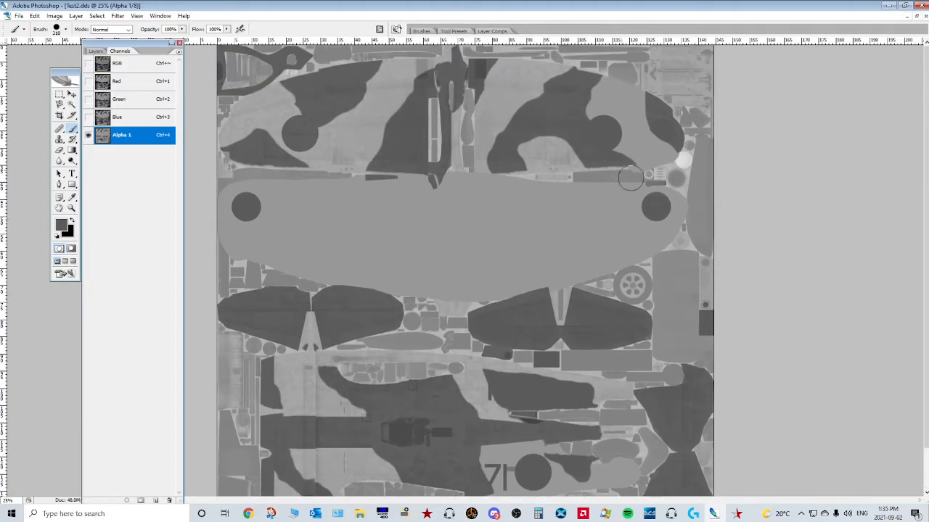
scroll(435, 229, "down", 4)
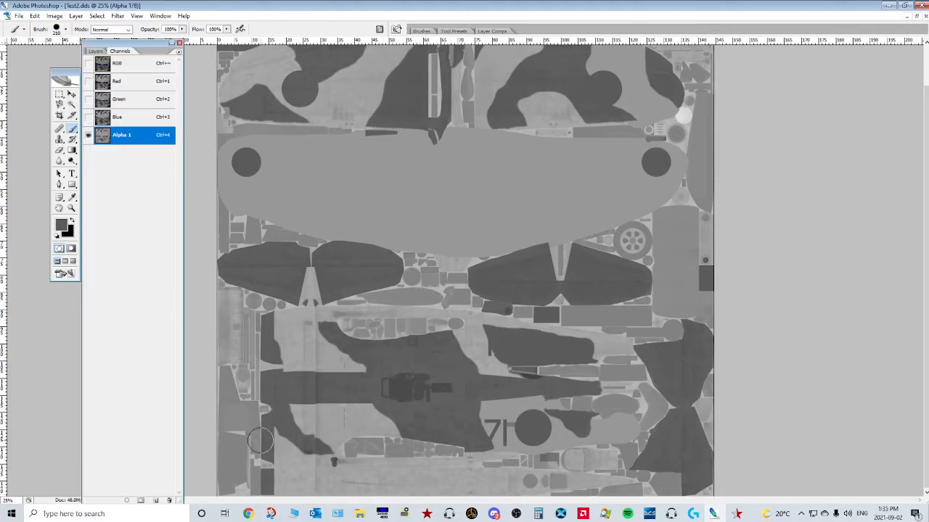
- Return to IL-2 BOS Viewer and inspect the camouflage and bare-metal reflections on the fuselage and wing
left_click(737, 514)
left_click_drag(383, 363, 803, 232)
scroll(400, 324, "down", 1)
left_click_drag(400, 324, 513, 299)
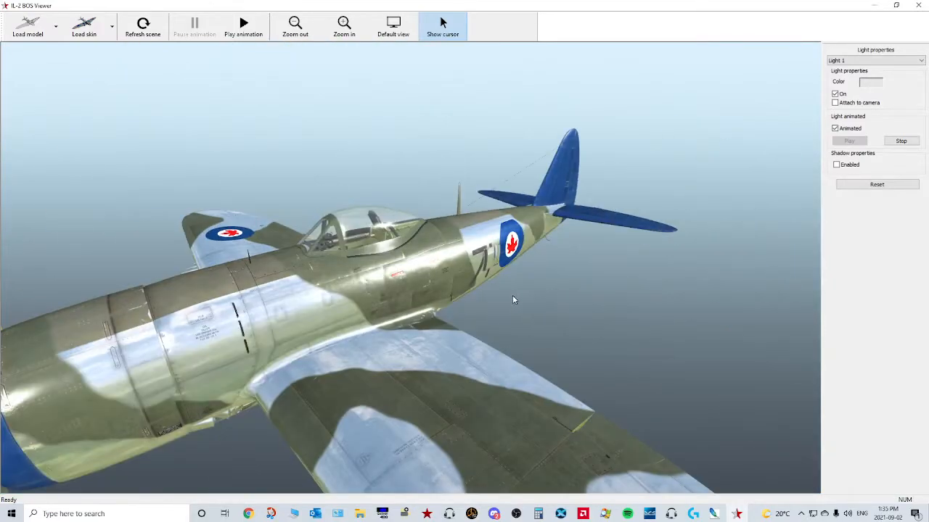
scroll(514, 299, "down", 2)
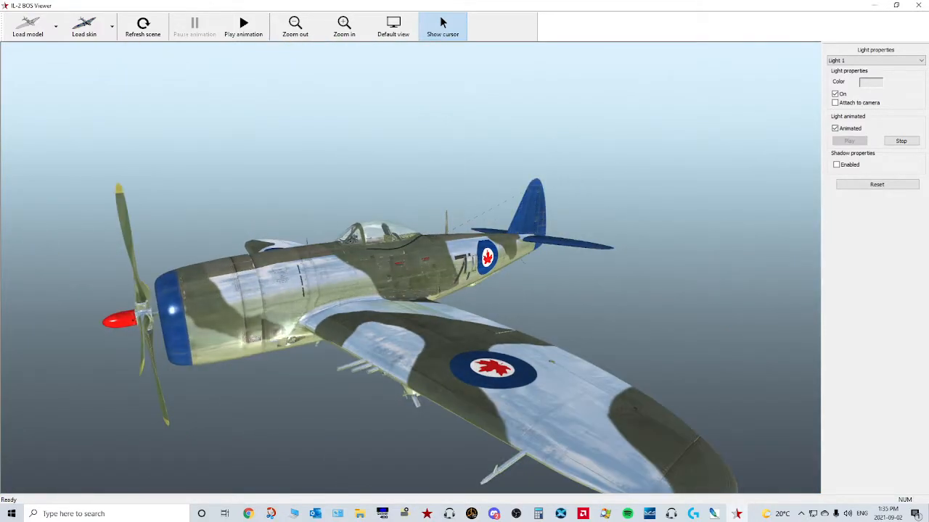